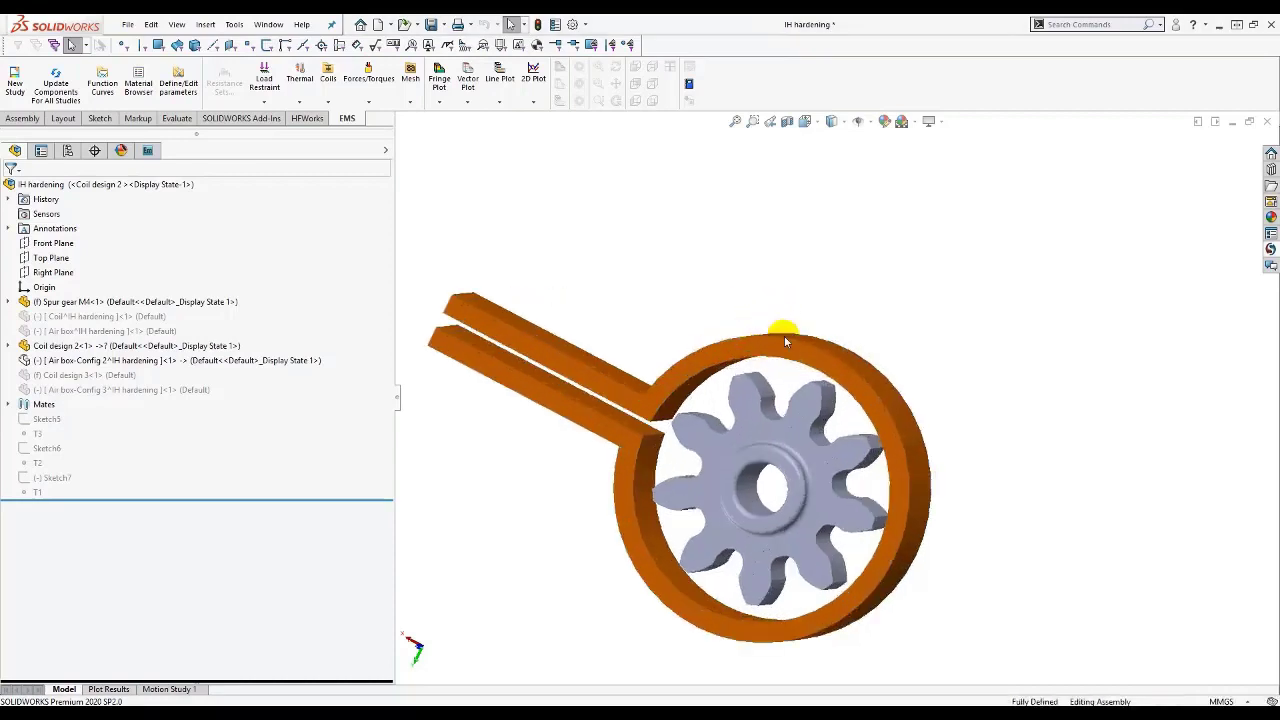
Check in the add-ins list that EMS 2020 SP 2.0 is active and accept the settings.
{"action": "middle_click_drag", "start_coordinate": [849, 491], "coordinate": [934, 474]}
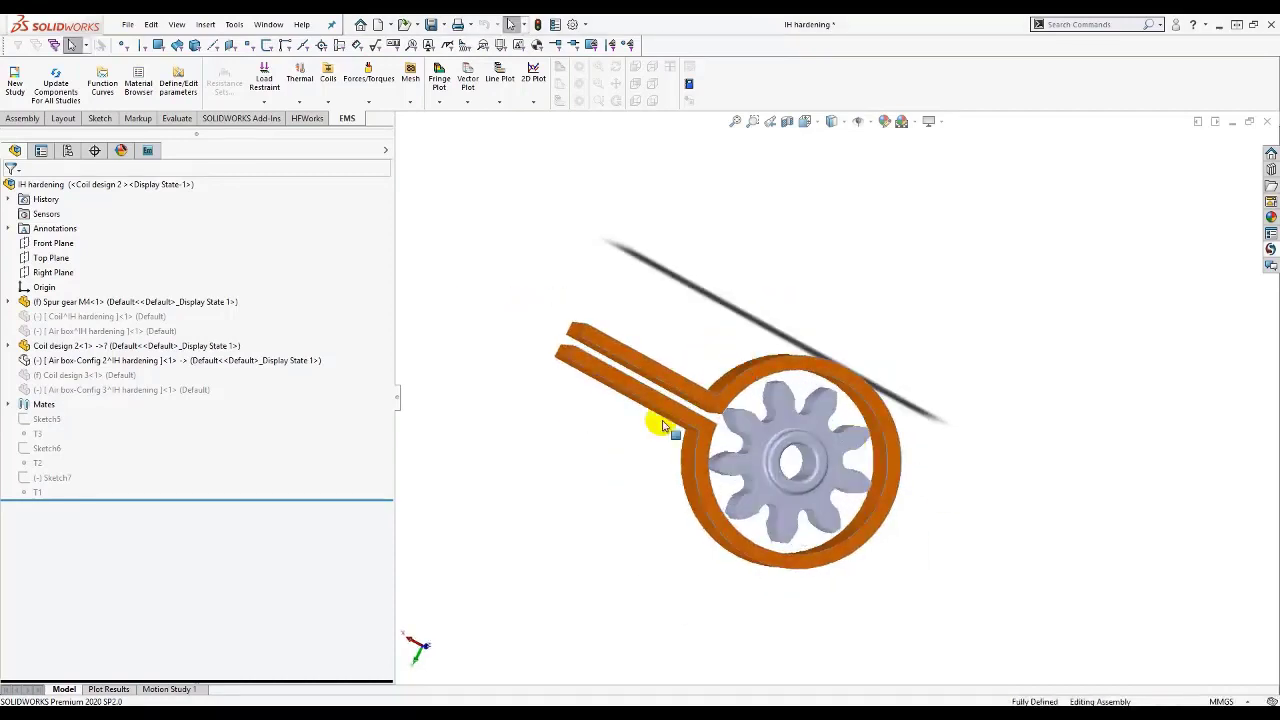
{"action": "scroll", "coordinate": [790, 440], "scroll_direction": "down", "scroll_amount": 1}
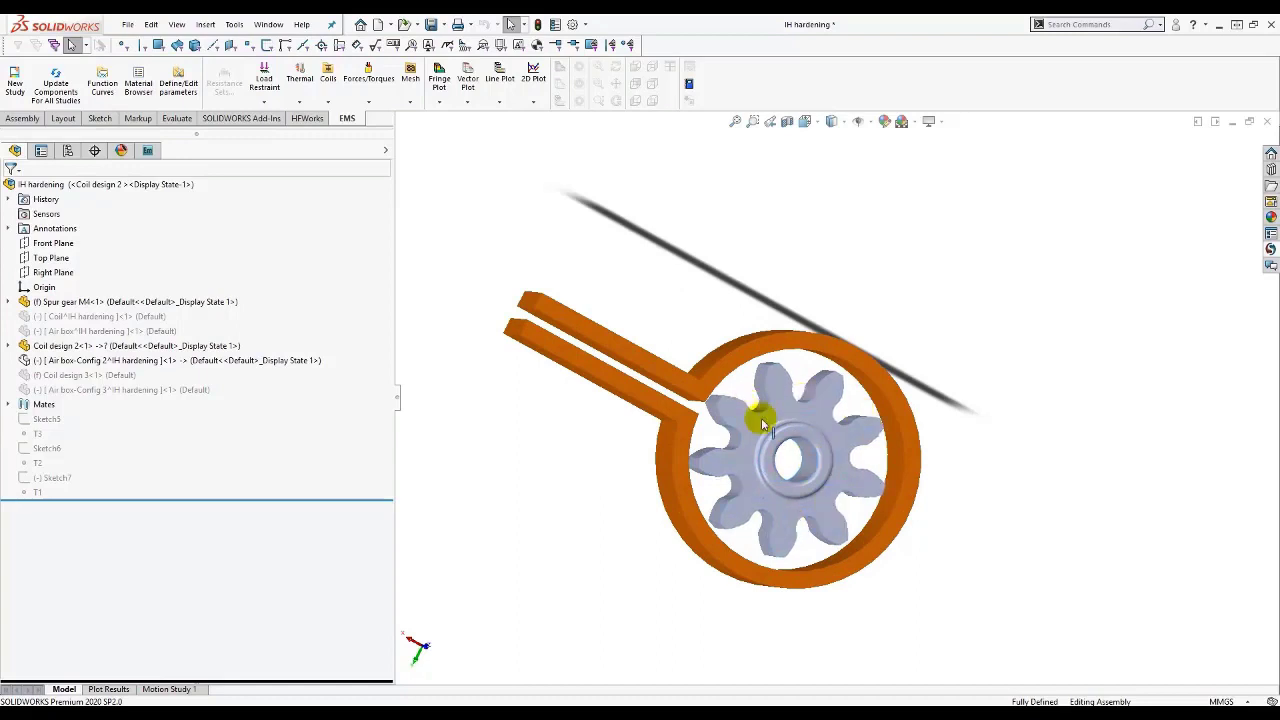
{"action": "middle_click_drag", "start_coordinate": [766, 414], "coordinate": [838, 448]}
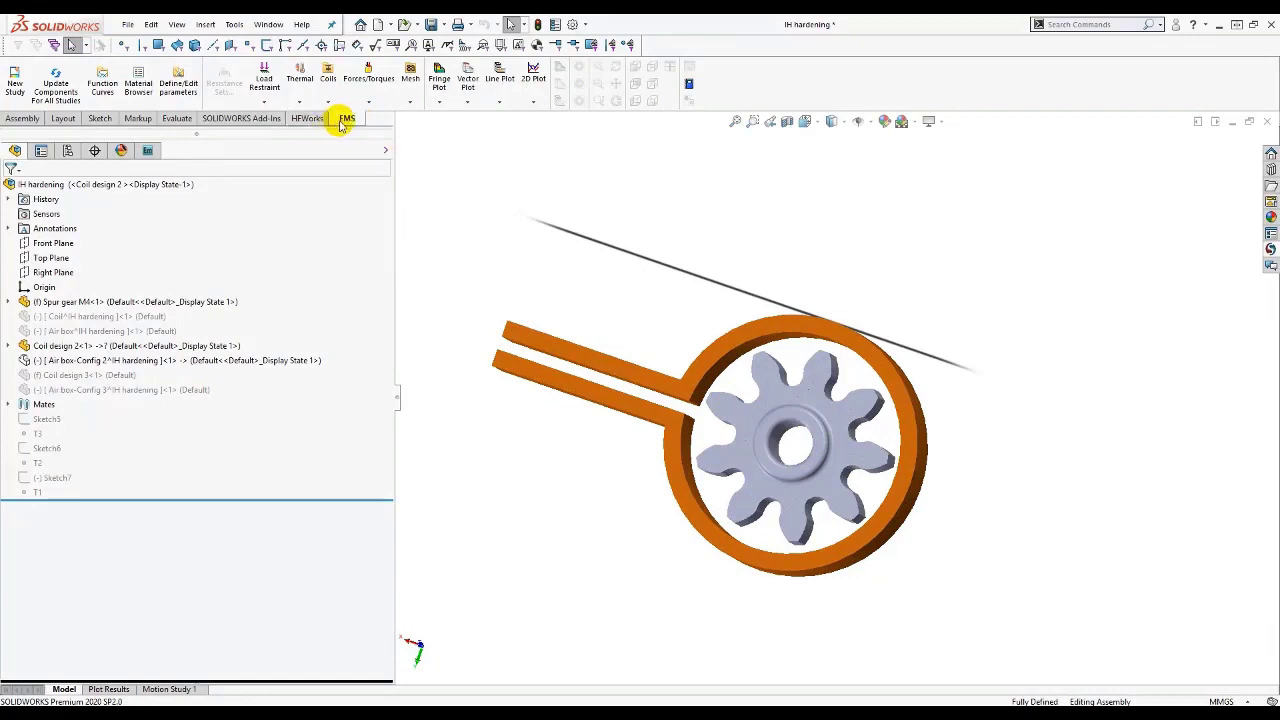
{"action": "left_click", "coordinate": [584, 24]}
{"action": "left_click", "coordinate": [599, 75]}
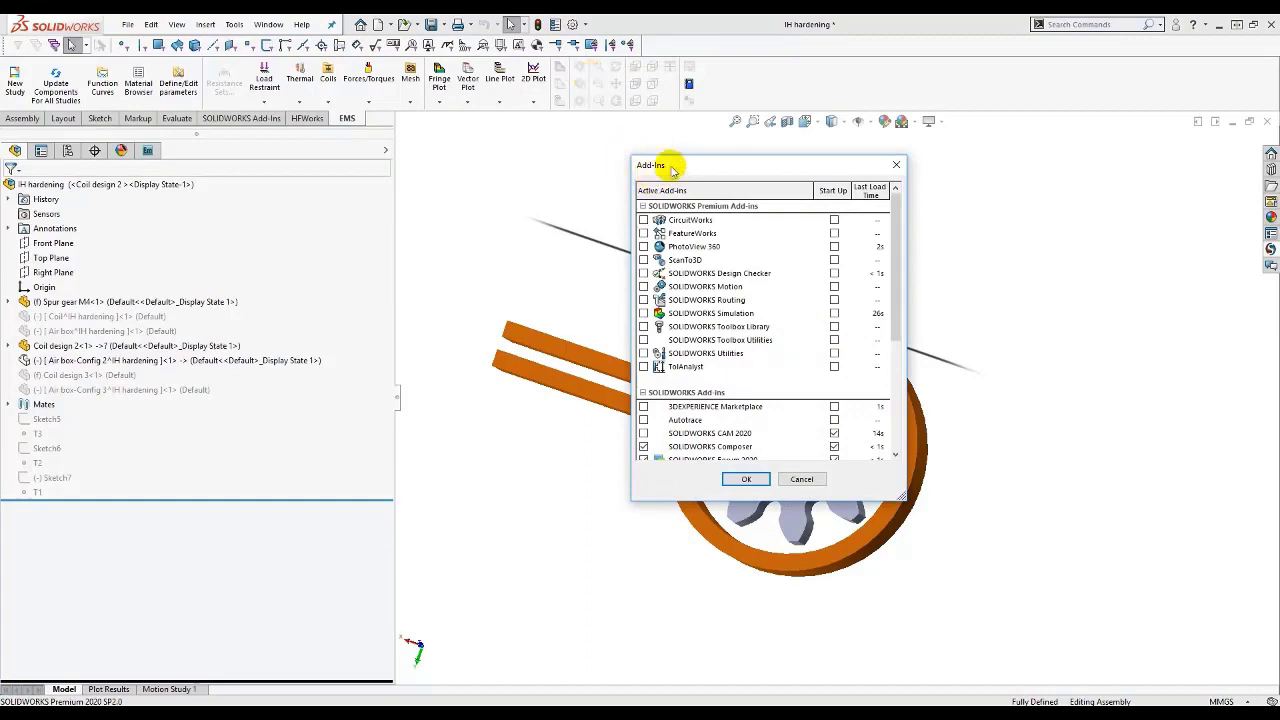
{"action": "left_click_drag", "start_coordinate": [890, 326], "coordinate": [896, 452]}
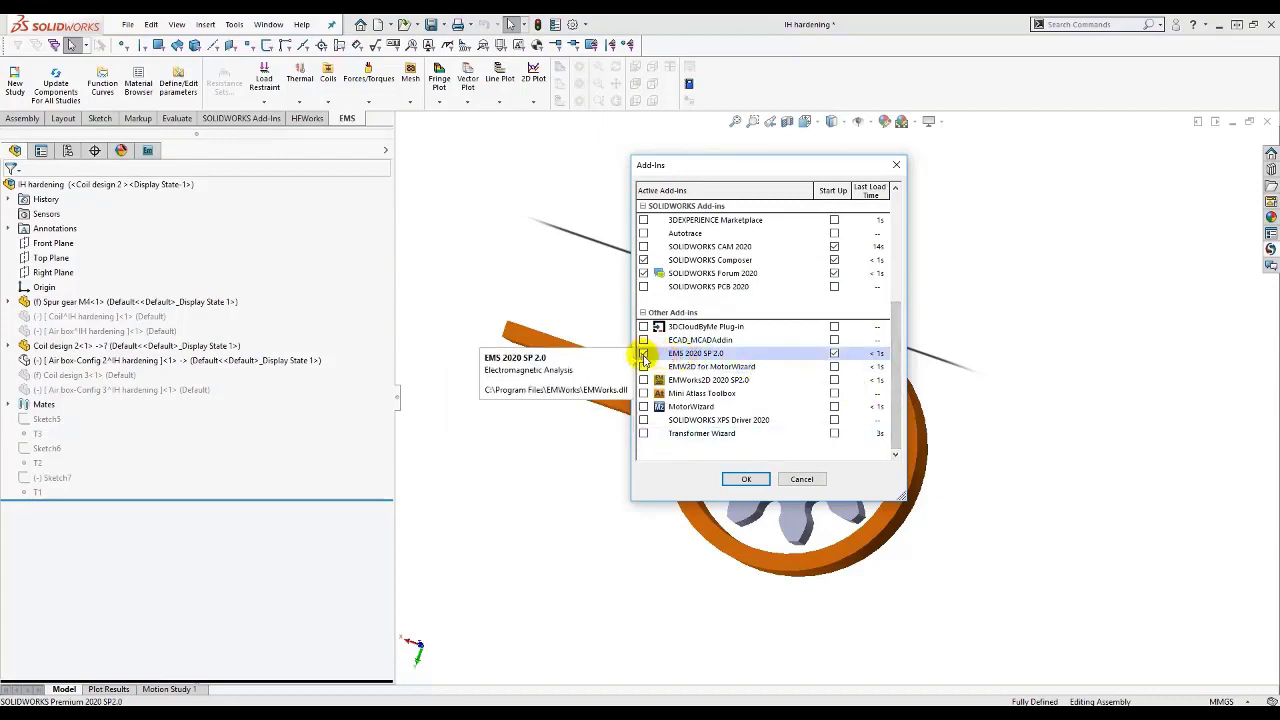
{"action": "left_click", "coordinate": [742, 479]}
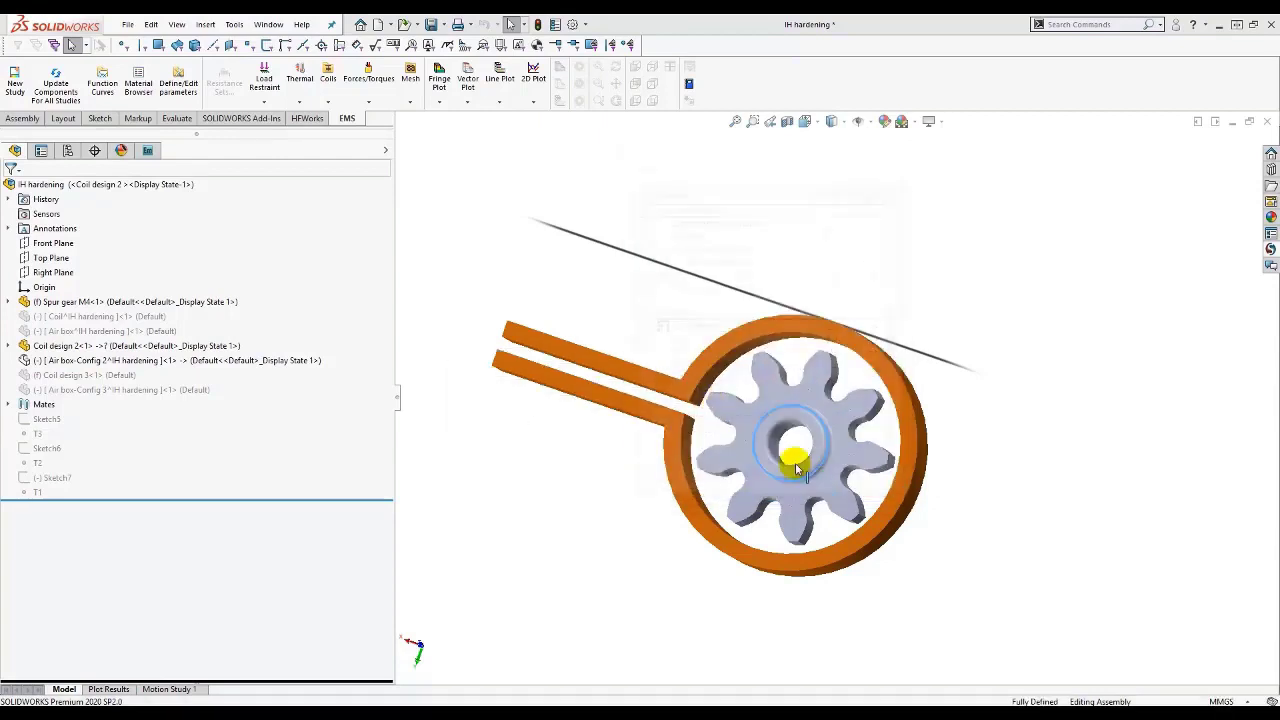
{"action": "left_click", "coordinate": [22, 118]}
{"action": "left_click", "coordinate": [63, 118]}
{"action": "left_click", "coordinate": [100, 118]}
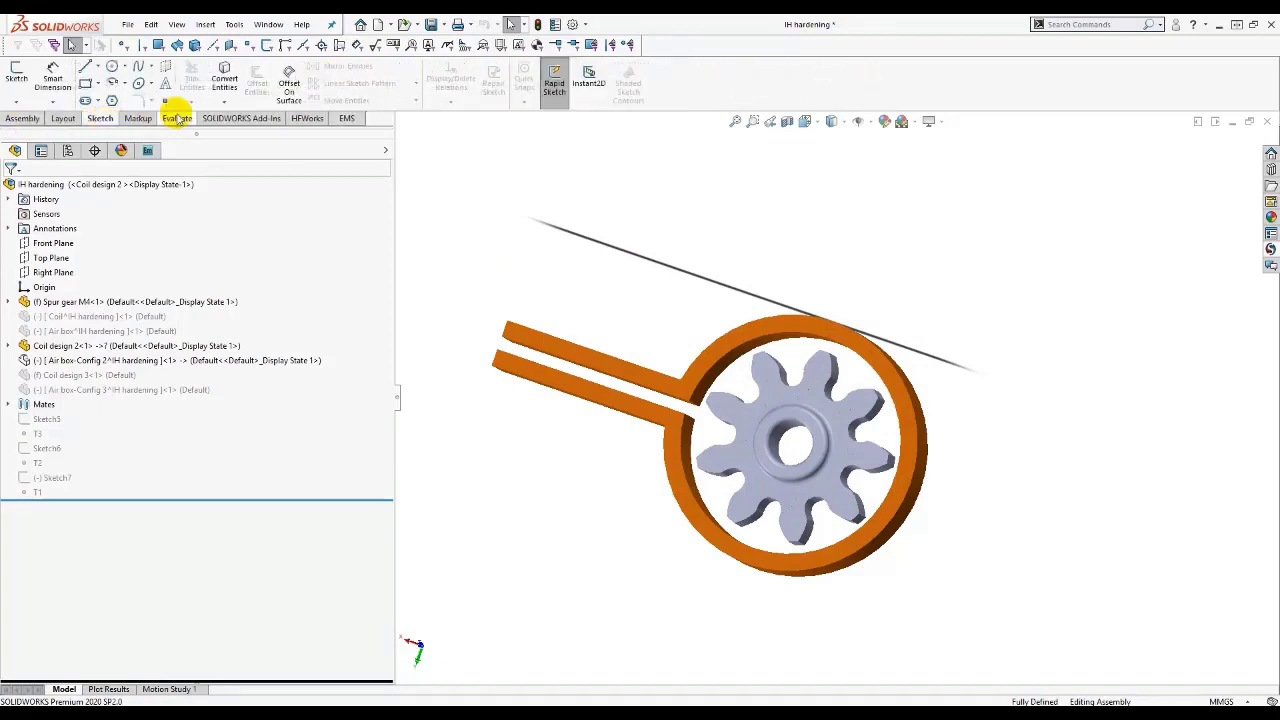
{"action": "left_click", "coordinate": [177, 118]}
{"action": "left_click", "coordinate": [347, 118]}
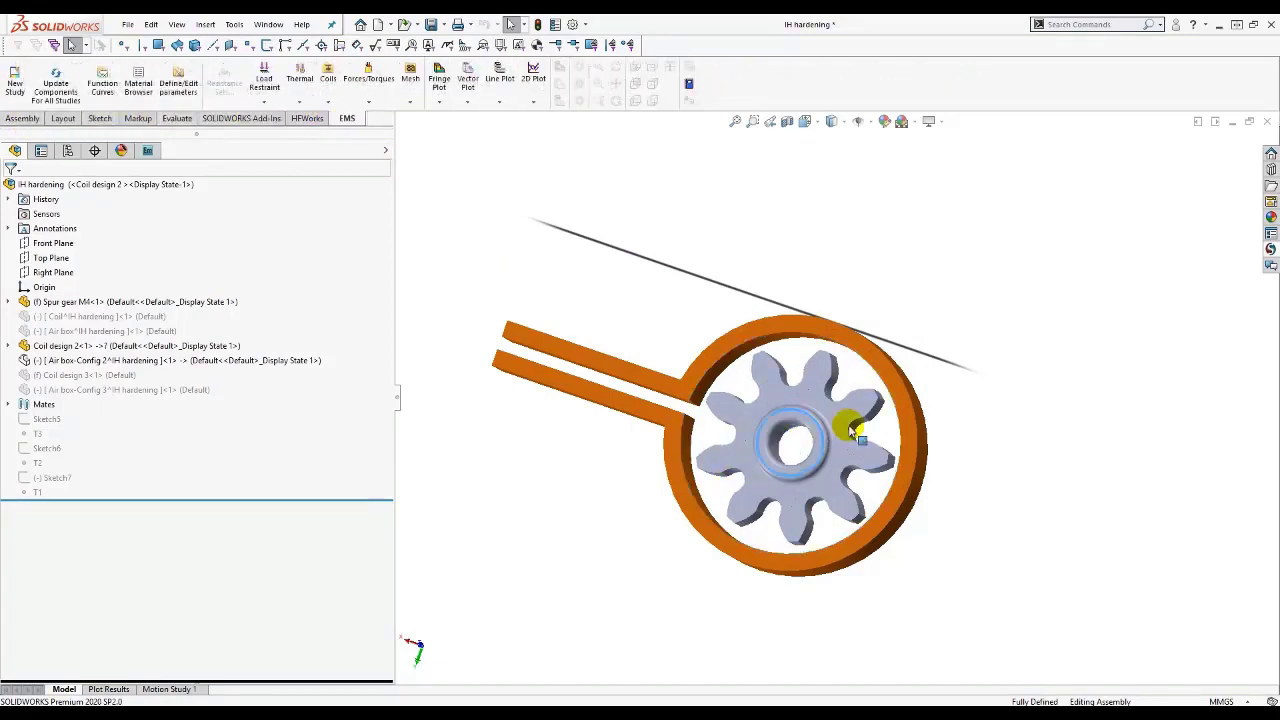
{"action": "middle_click_drag", "start_coordinate": [814, 408], "coordinate": [831, 449]}
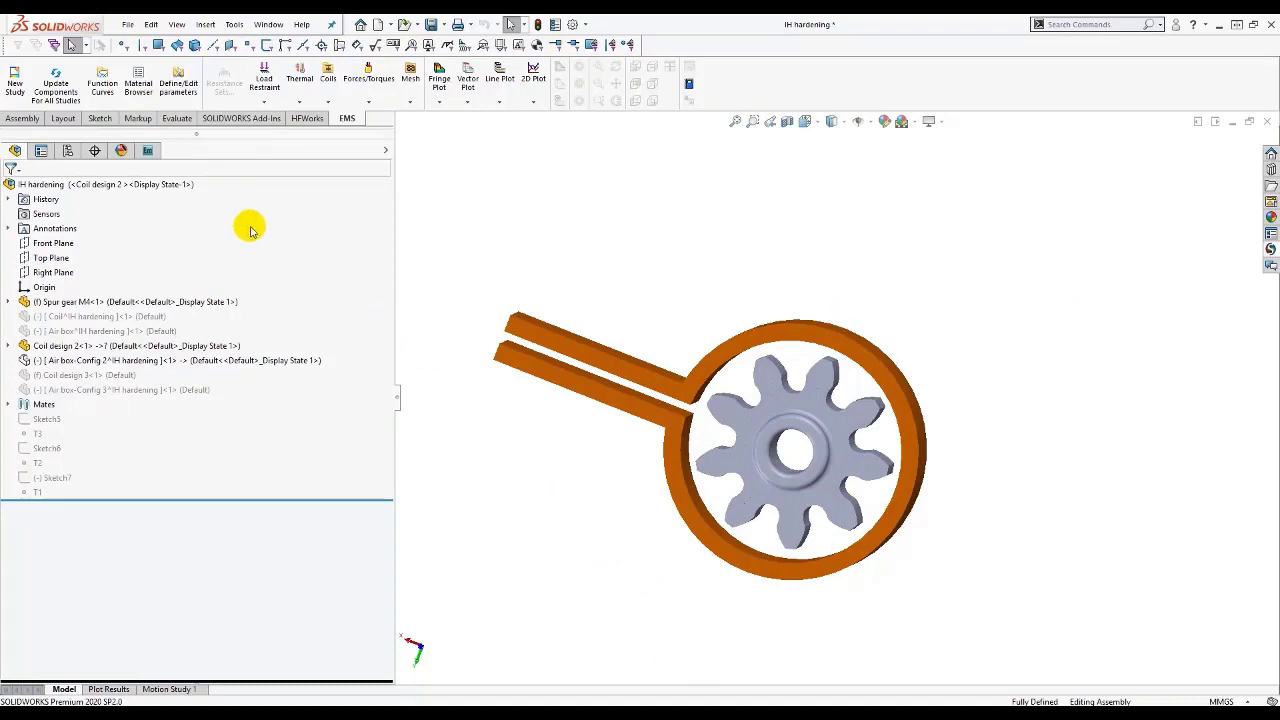
Start a new EMS study for the IH hardening assembly and examine the solution parameters of each analysis type, ending on AC Magnetic.
{"action": "left_click", "coordinate": [148, 152]}
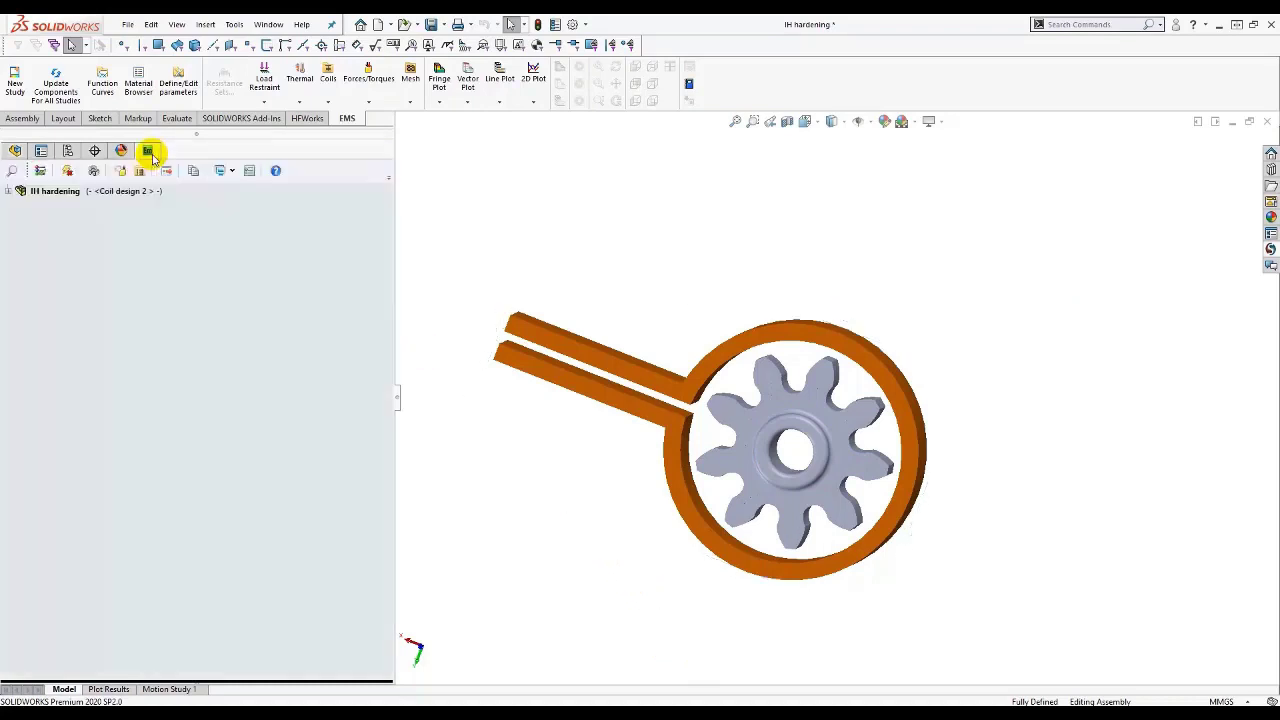
{"action": "left_click", "coordinate": [128, 190]}
{"action": "right_click", "coordinate": [130, 190]}
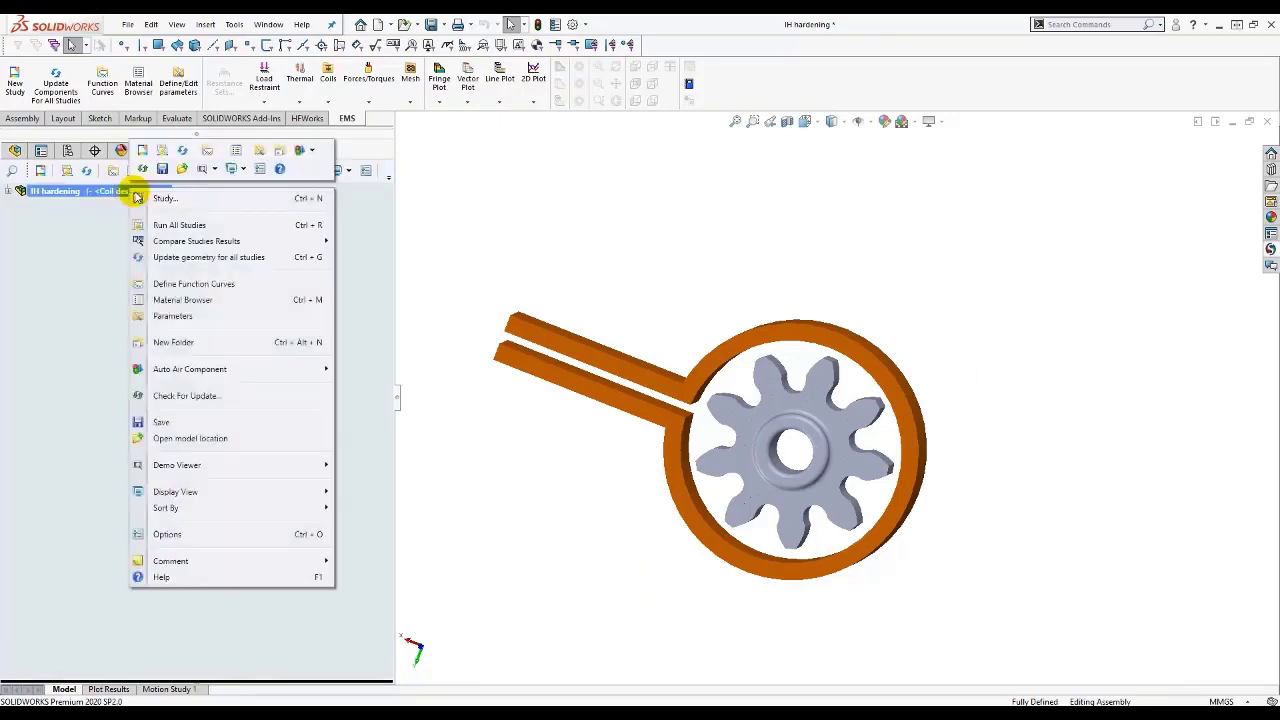
{"action": "left_click", "coordinate": [163, 198]}
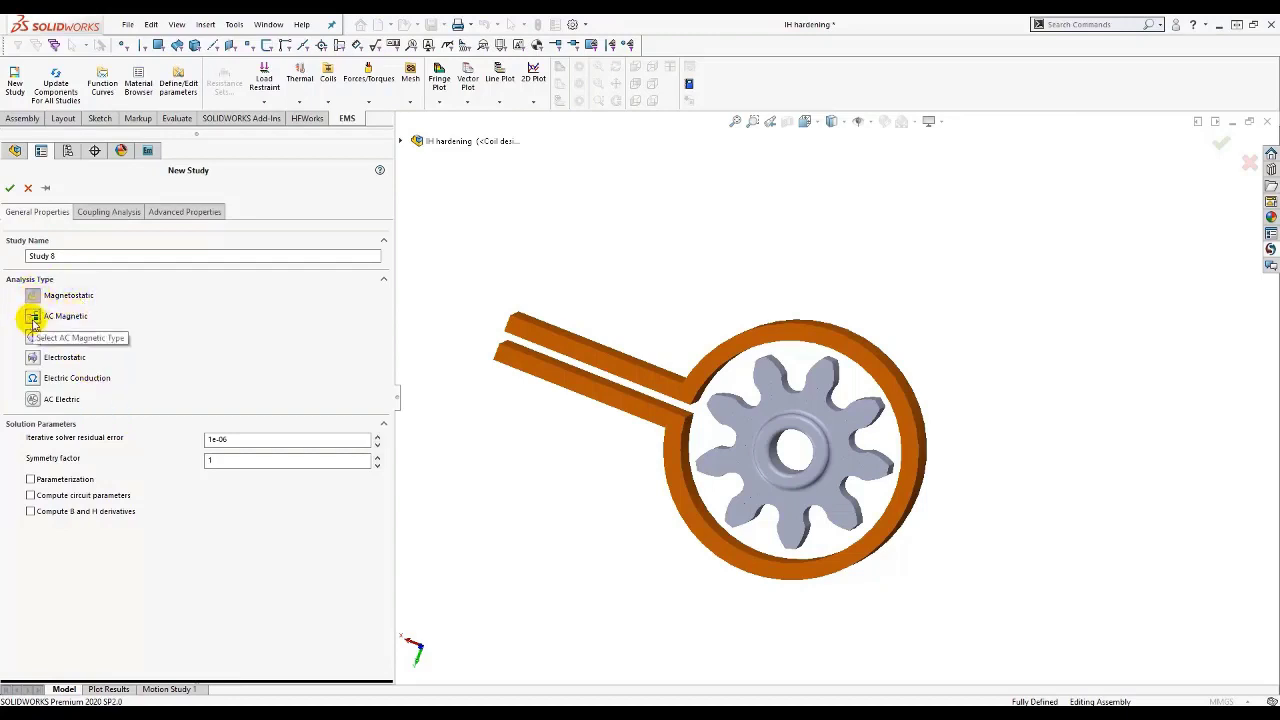
{"action": "left_click", "coordinate": [33, 318]}
{"action": "left_click_drag", "start_coordinate": [60, 527], "coordinate": [31, 527]}
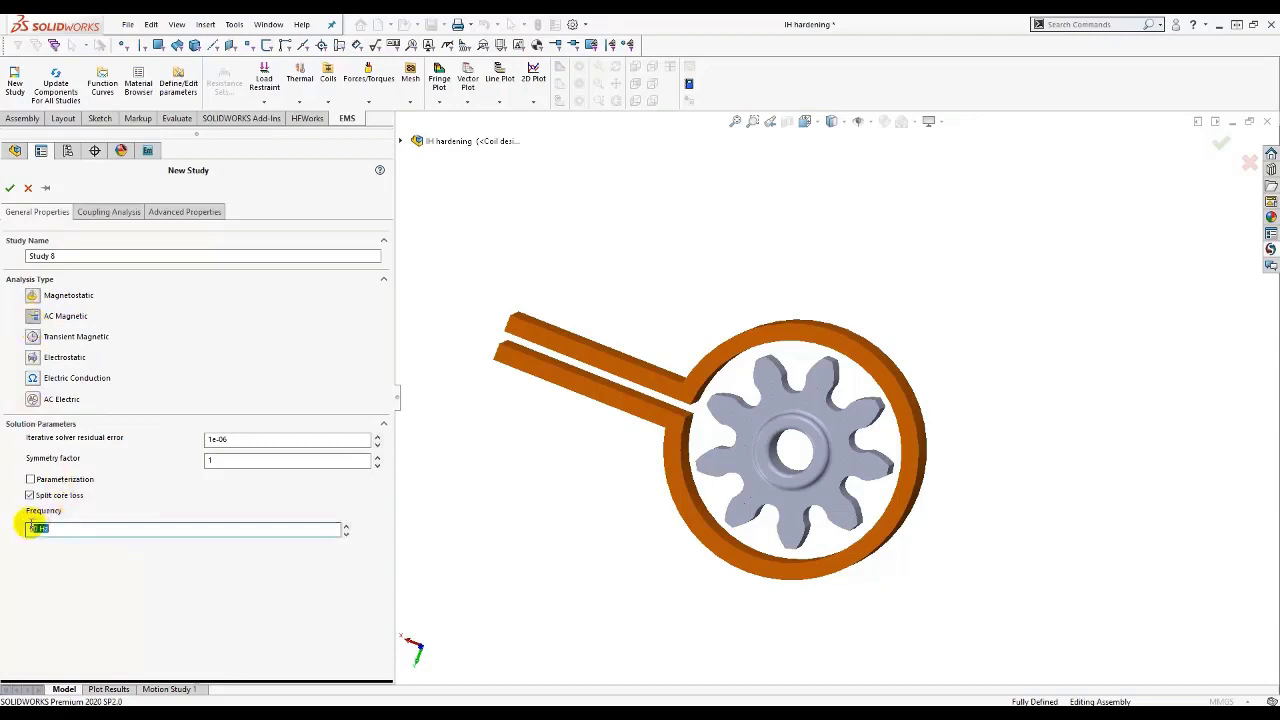
{"action": "left_click", "coordinate": [32, 337]}
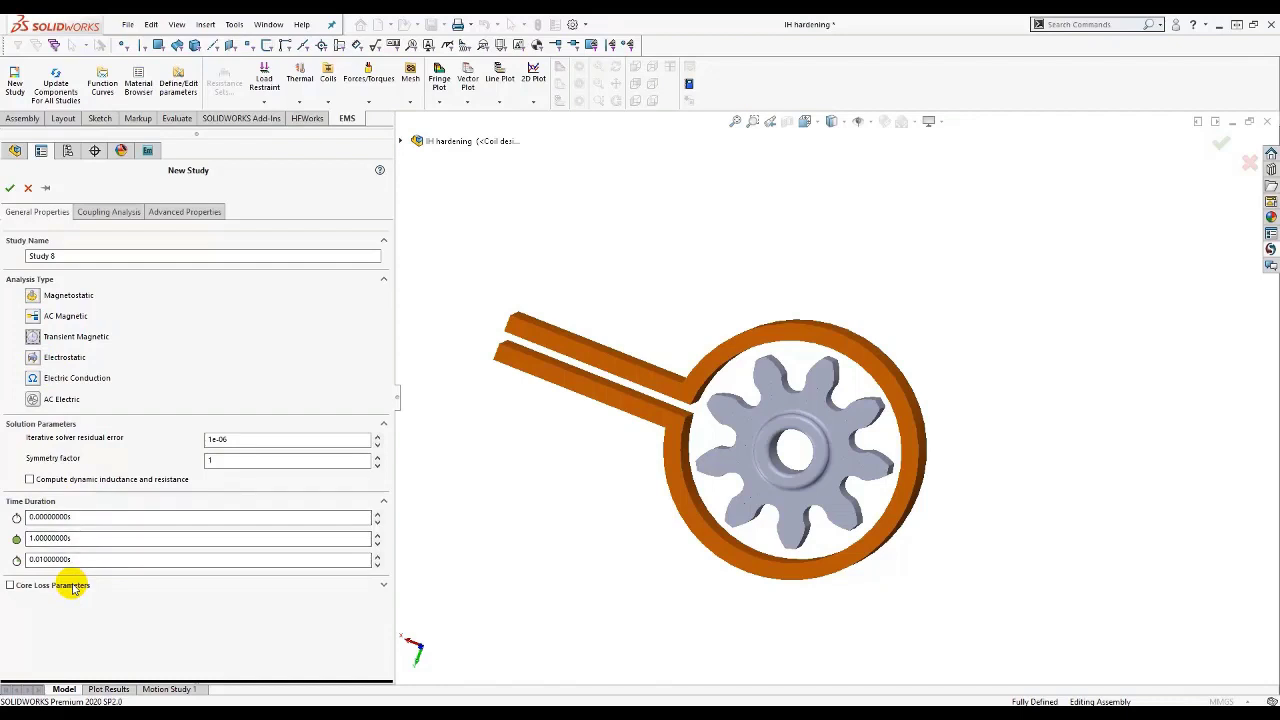
{"action": "left_click", "coordinate": [32, 358]}
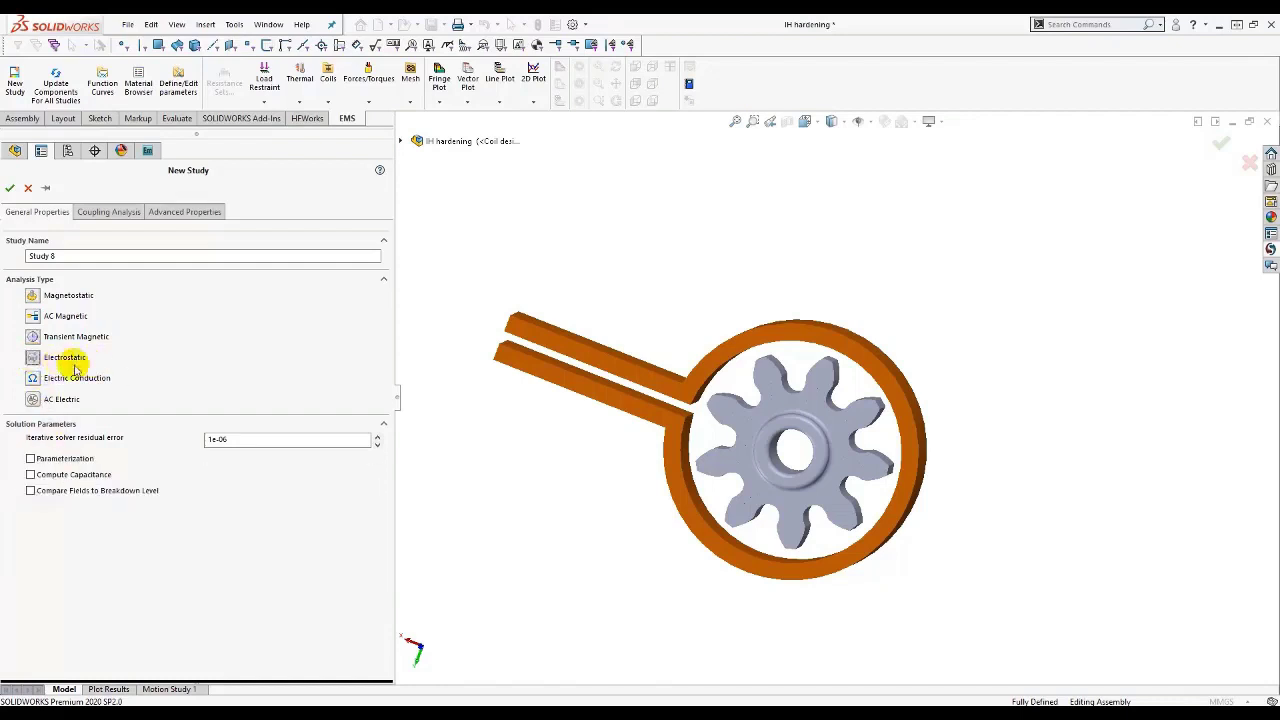
{"action": "left_click", "coordinate": [32, 380]}
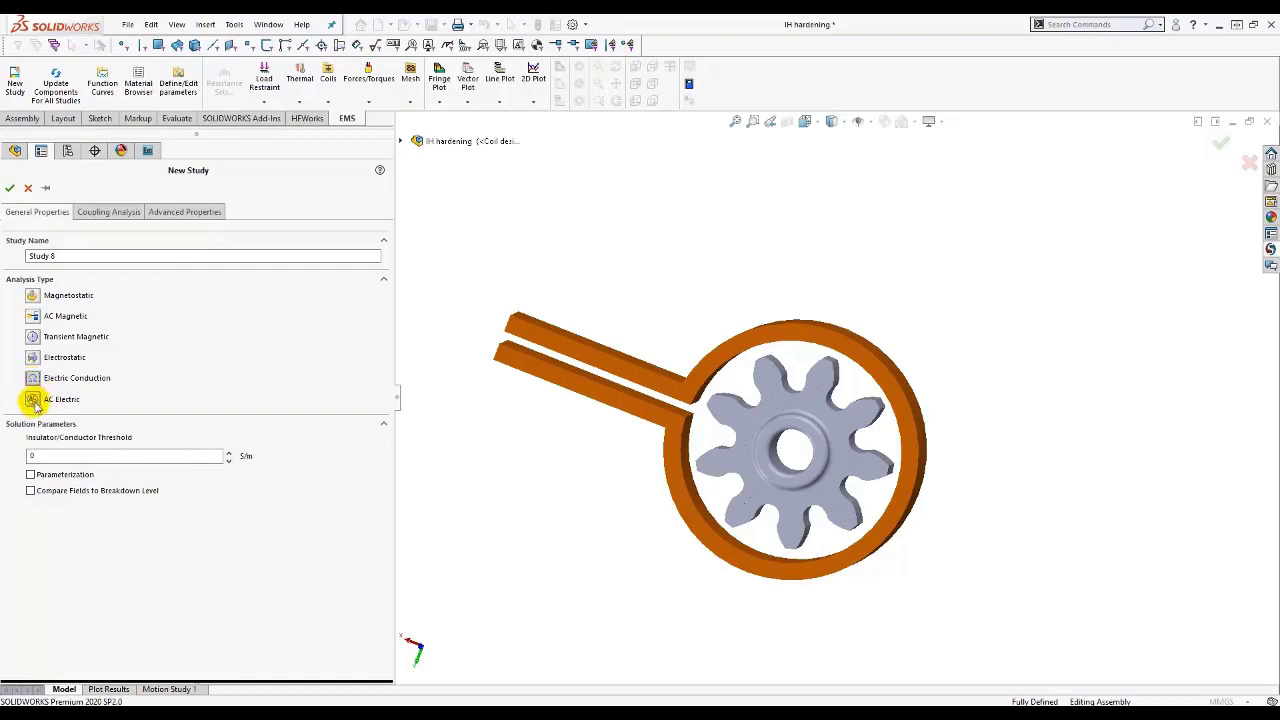
{"action": "left_click", "coordinate": [33, 401]}
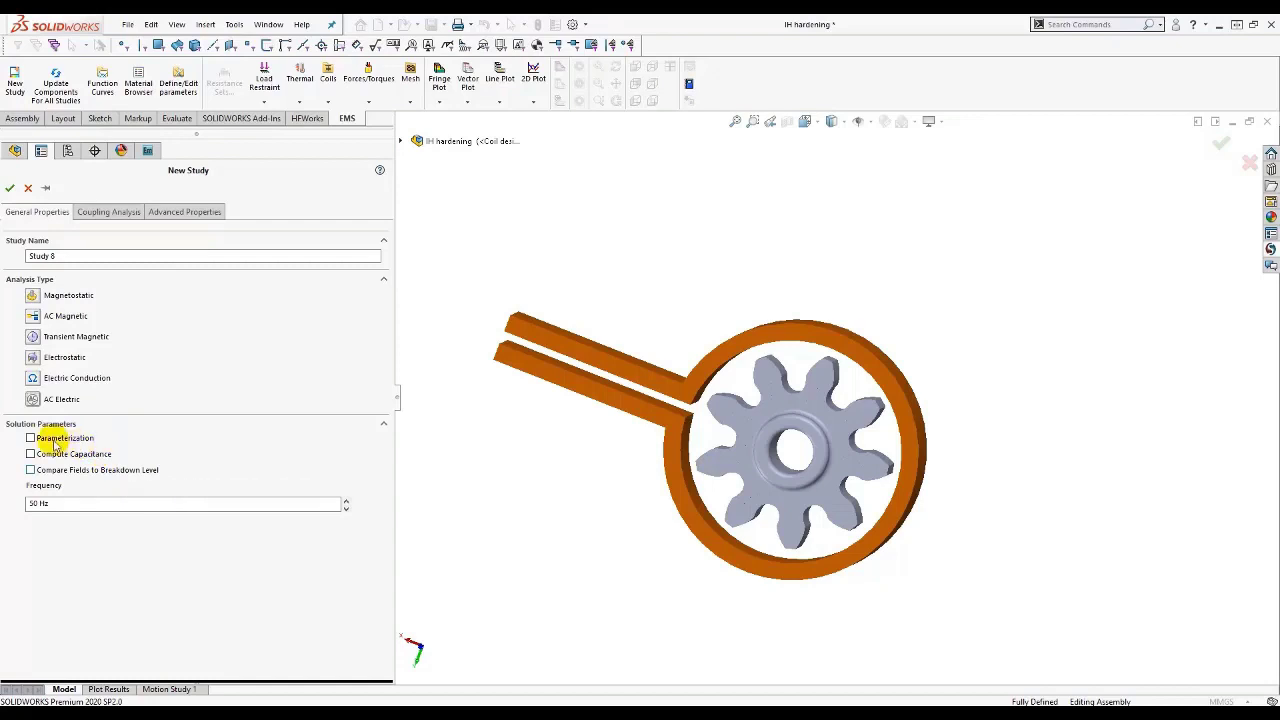
{"action": "left_click", "coordinate": [33, 337]}
{"action": "left_click", "coordinate": [32, 317]}
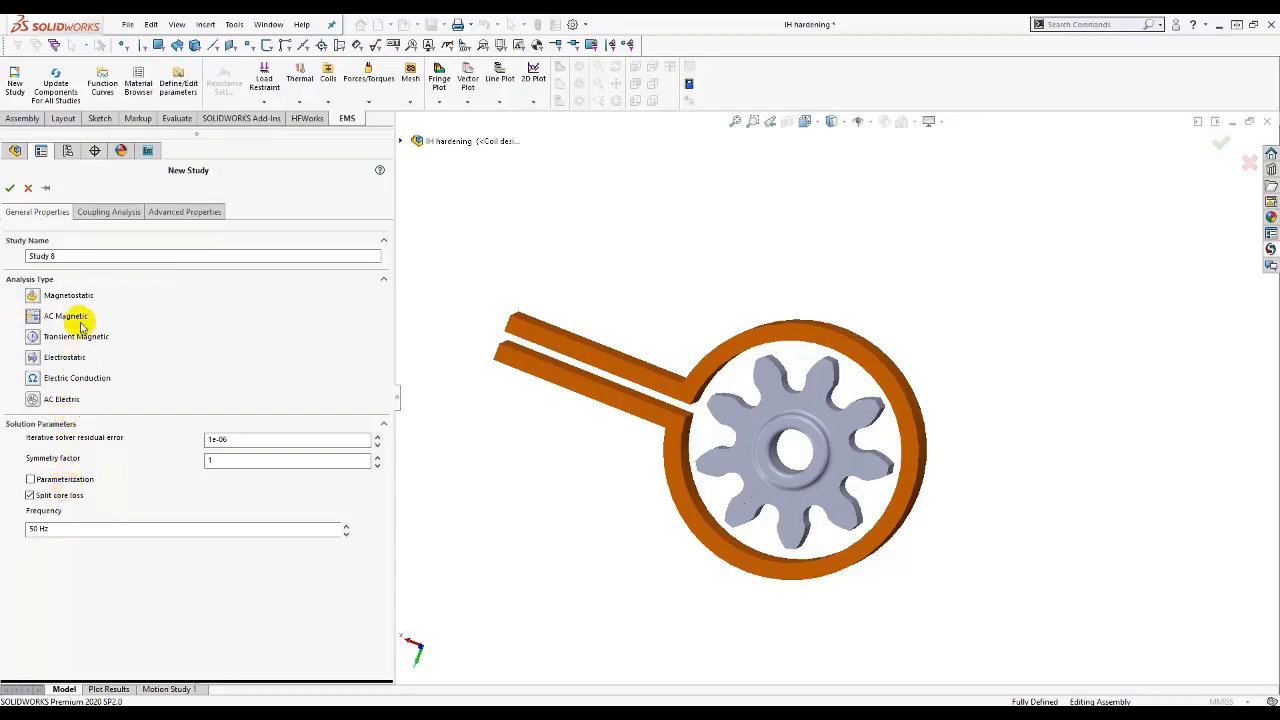
Examine the study's thermal coupling options, steady state and transient, and its structural coupling options, leaving both couplings disabled.
{"action": "left_click", "coordinate": [113, 218]}
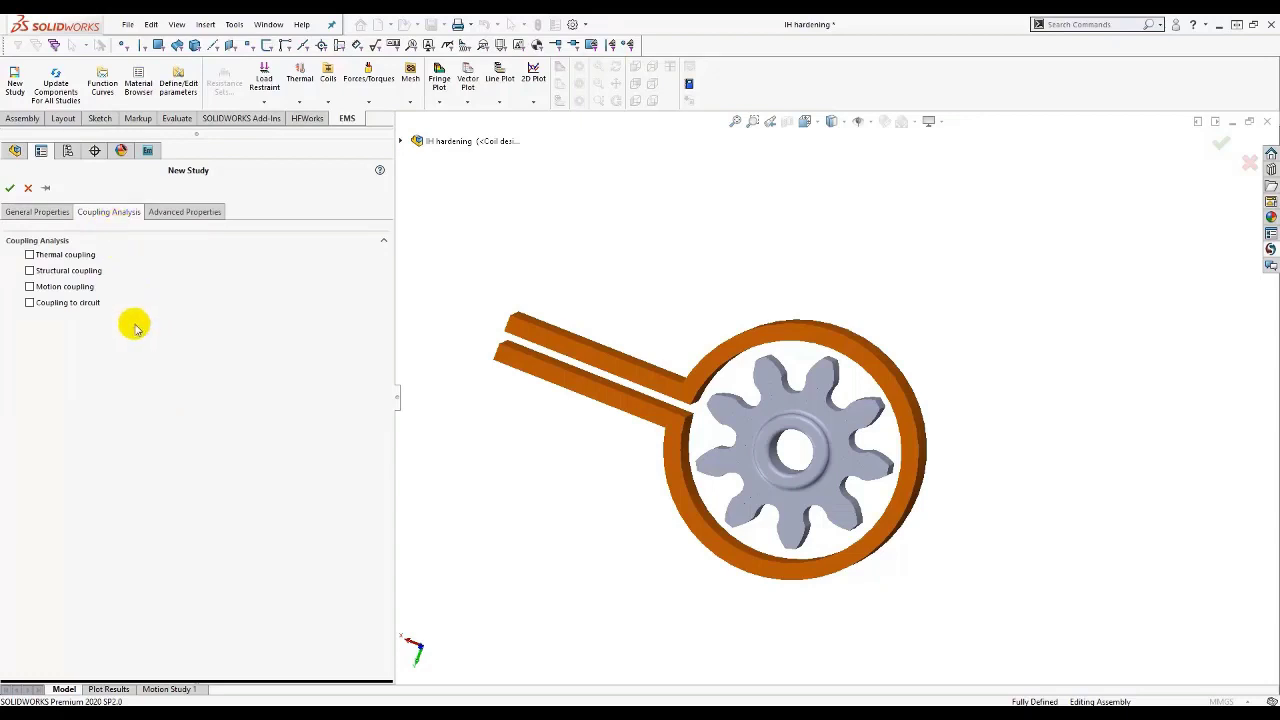
{"action": "left_click", "coordinate": [56, 256]}
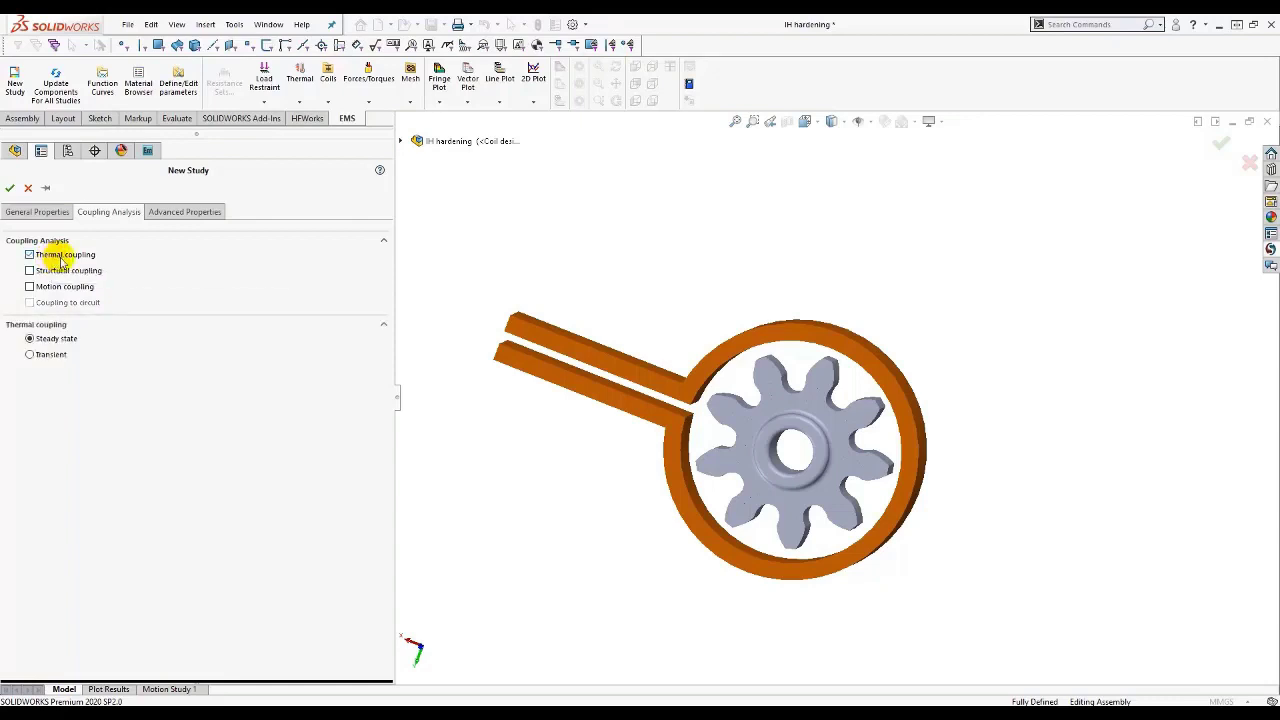
{"action": "left_click", "coordinate": [52, 355]}
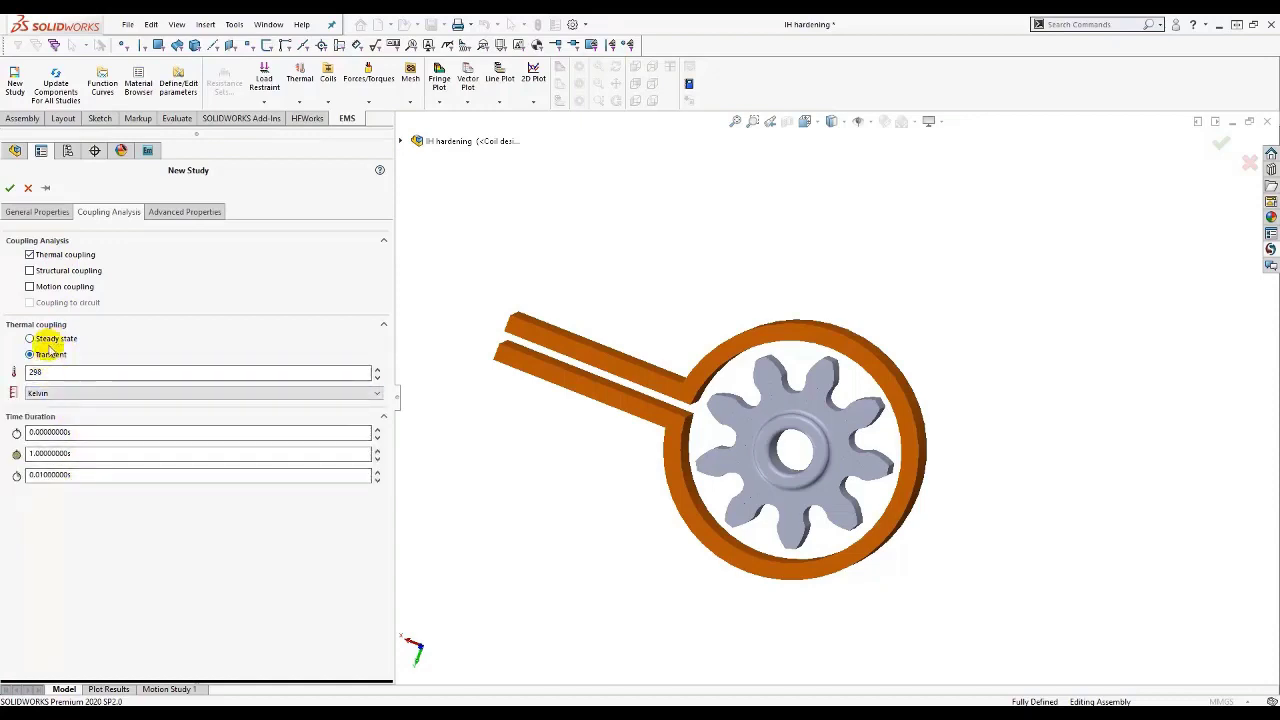
{"action": "left_click", "coordinate": [50, 338]}
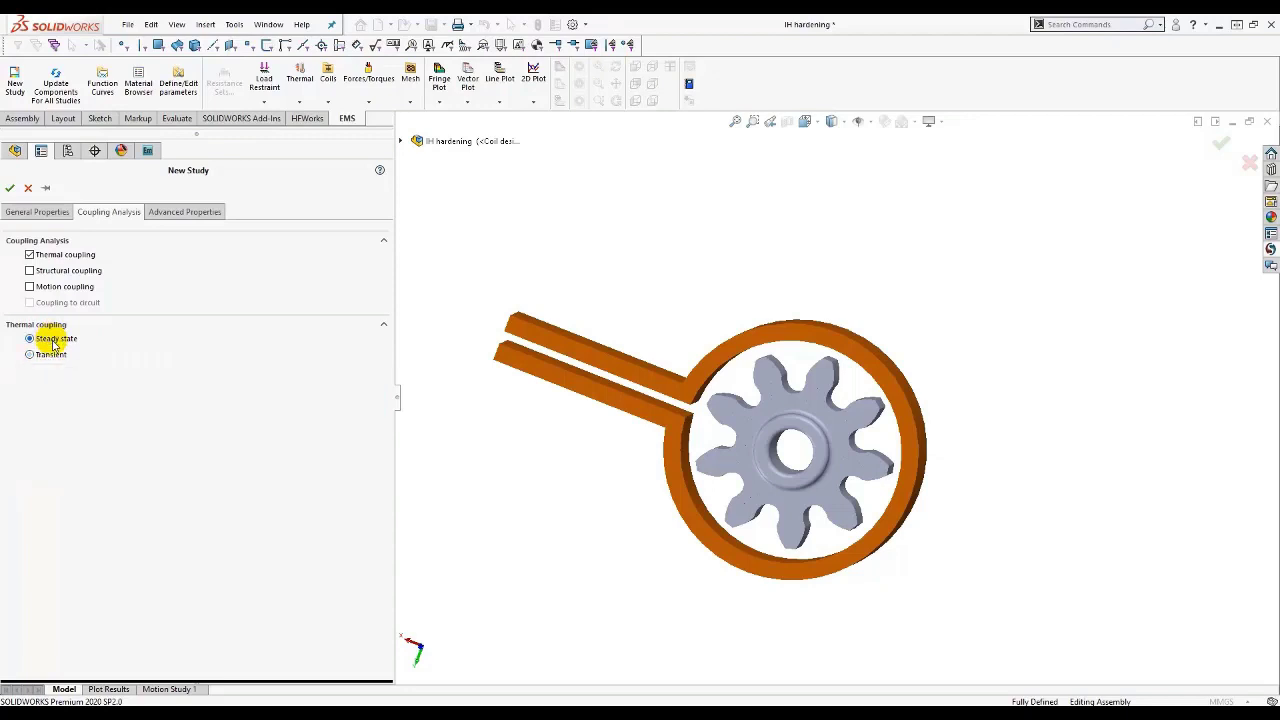
{"action": "left_click", "coordinate": [55, 258]}
{"action": "left_click", "coordinate": [52, 272]}
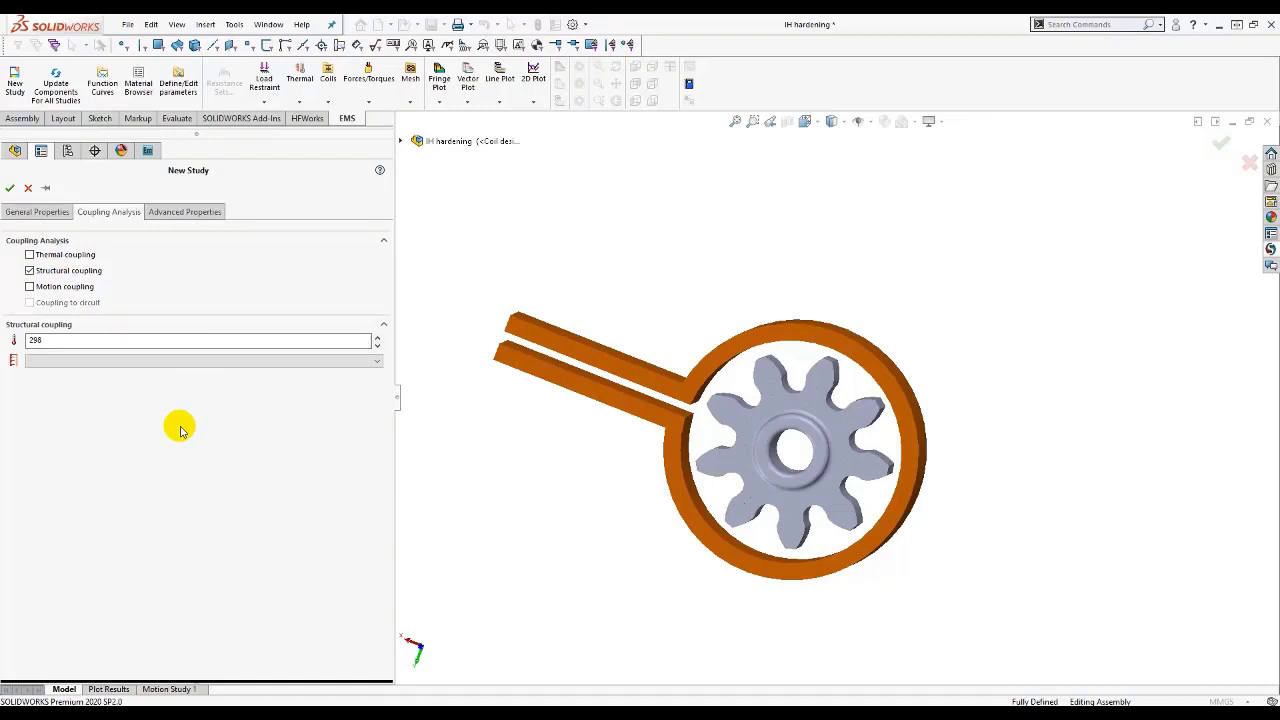
{"action": "left_click", "coordinate": [60, 255]}
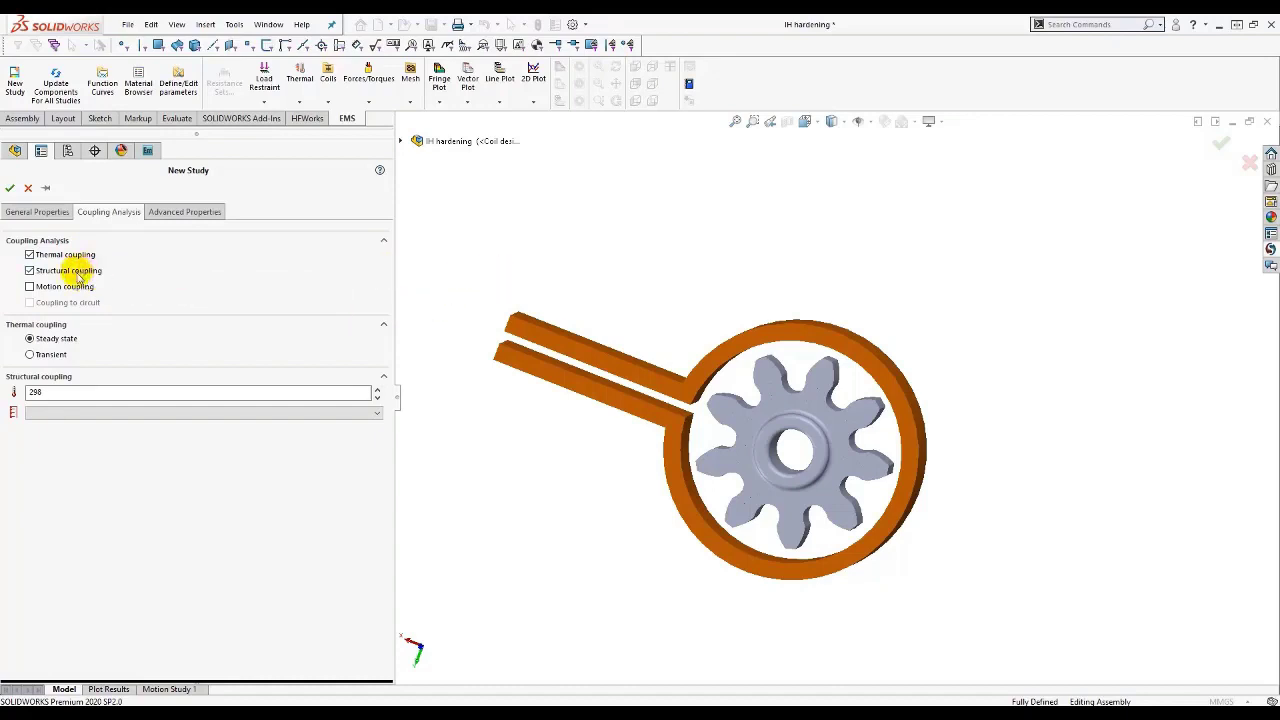
{"action": "left_click", "coordinate": [76, 272]}
{"action": "left_click", "coordinate": [60, 255]}
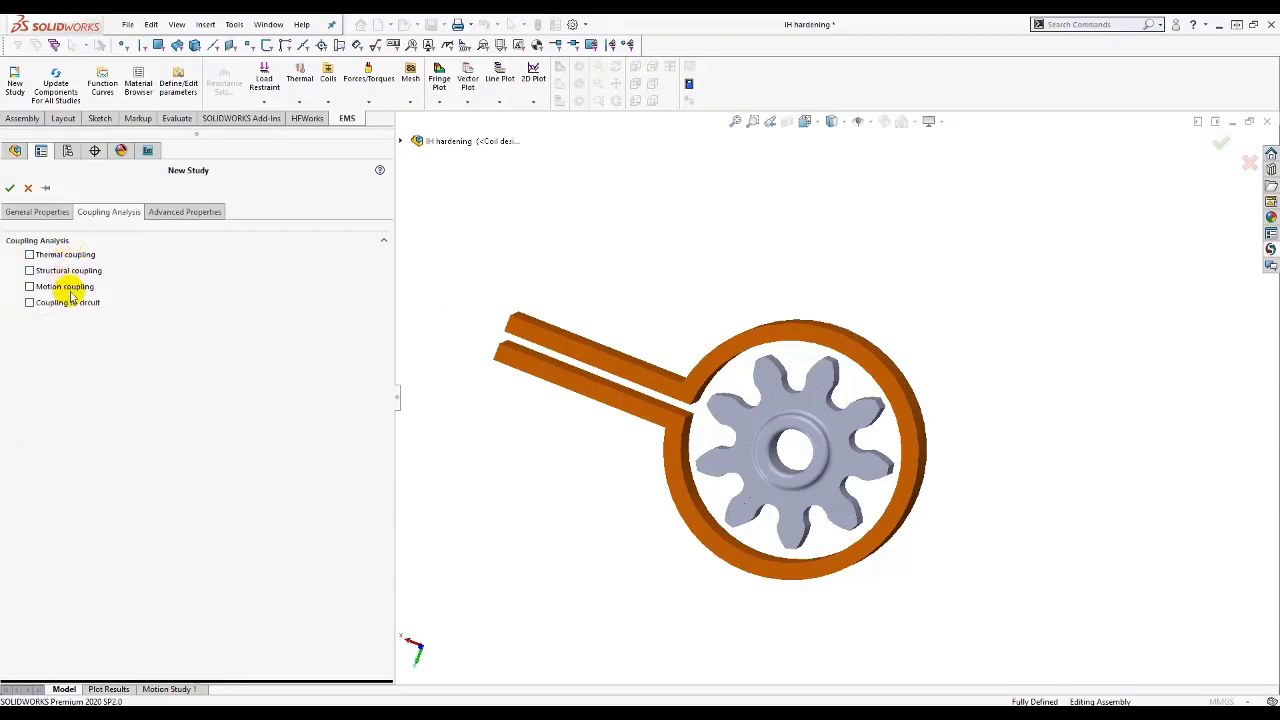
Examine the study's motion coupling and circuit coupling options, and close the new study without creating it.
{"action": "left_click", "coordinate": [72, 290]}
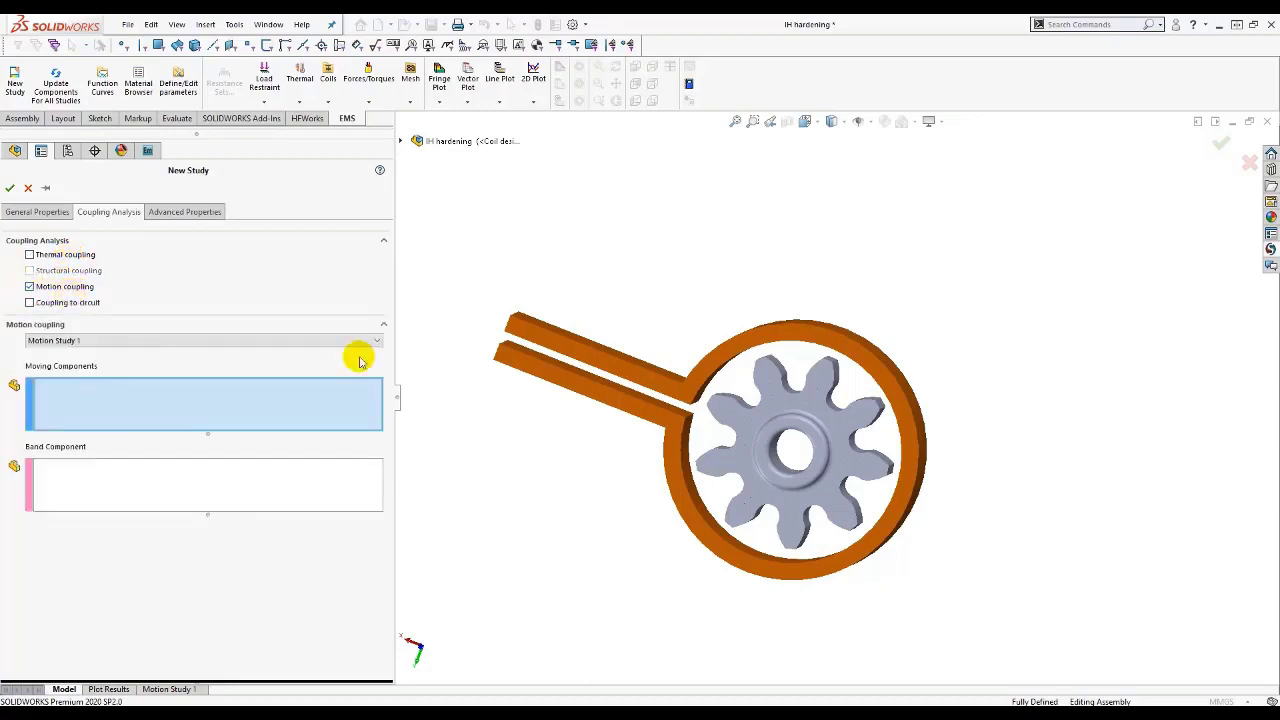
{"action": "middle_click_drag", "start_coordinate": [714, 379], "coordinate": [688, 341]}
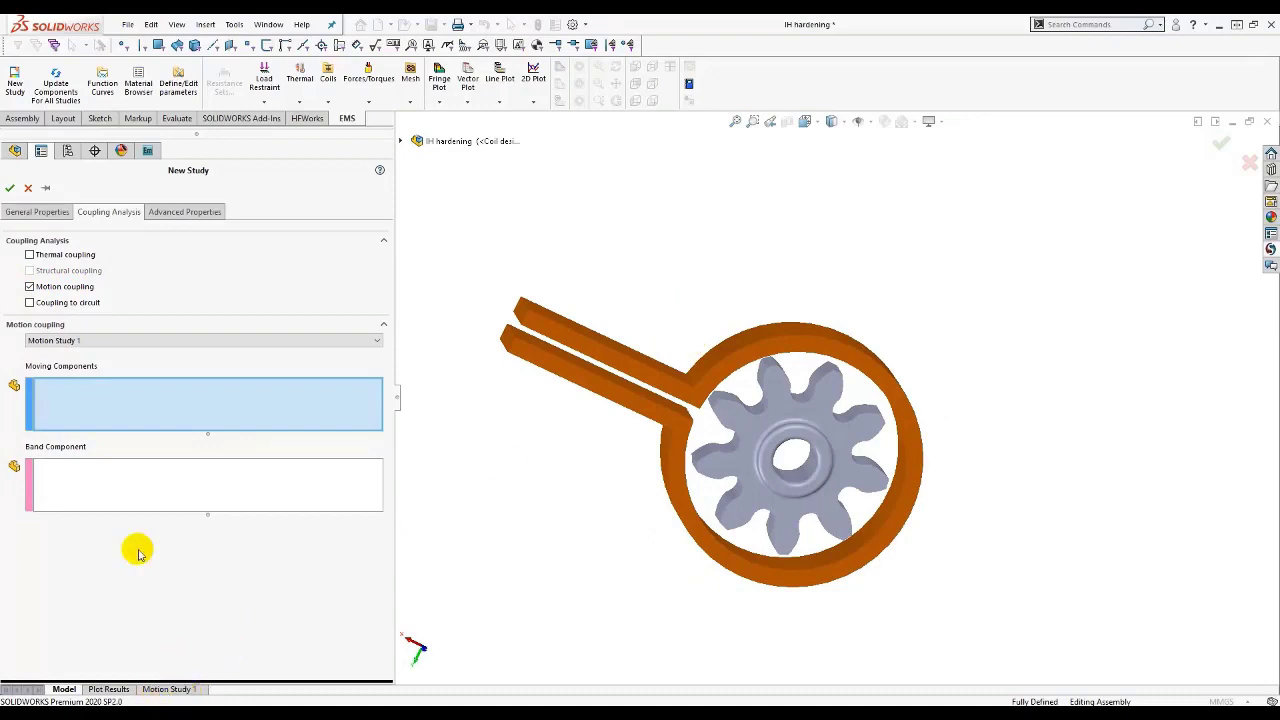
{"action": "left_click", "coordinate": [50, 287]}
{"action": "left_click", "coordinate": [57, 305]}
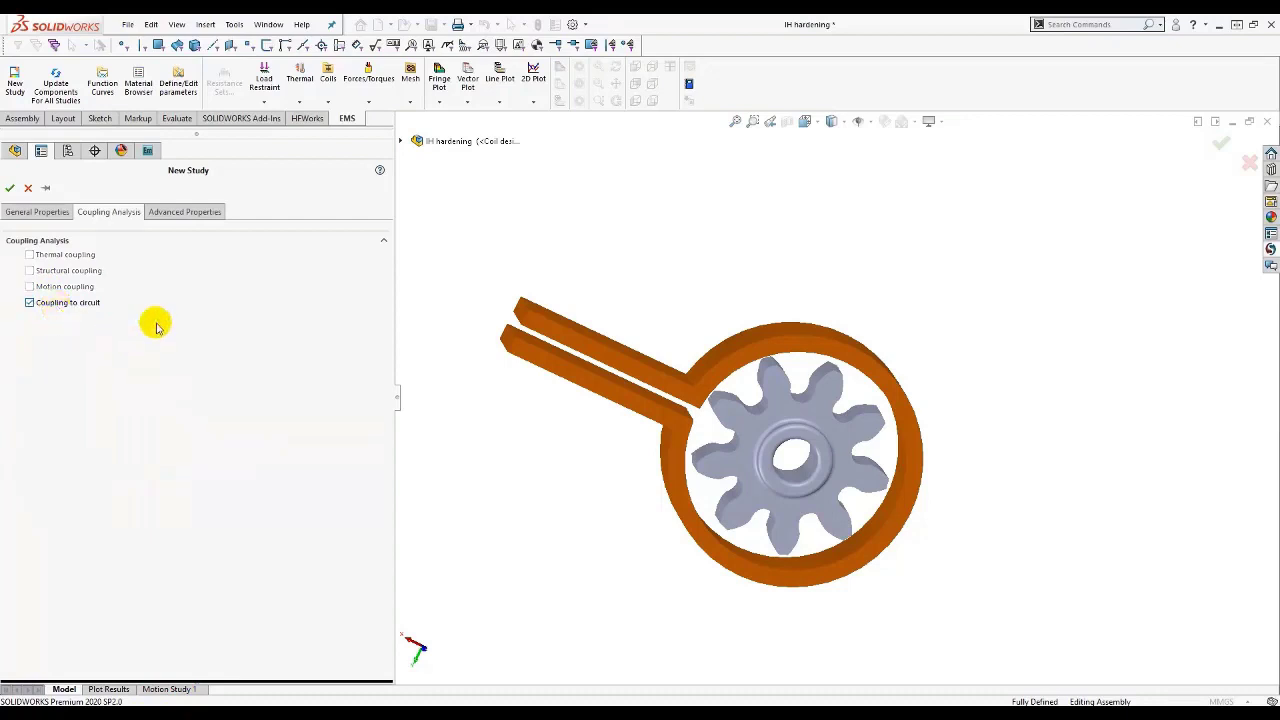
{"action": "left_click", "coordinate": [63, 305]}
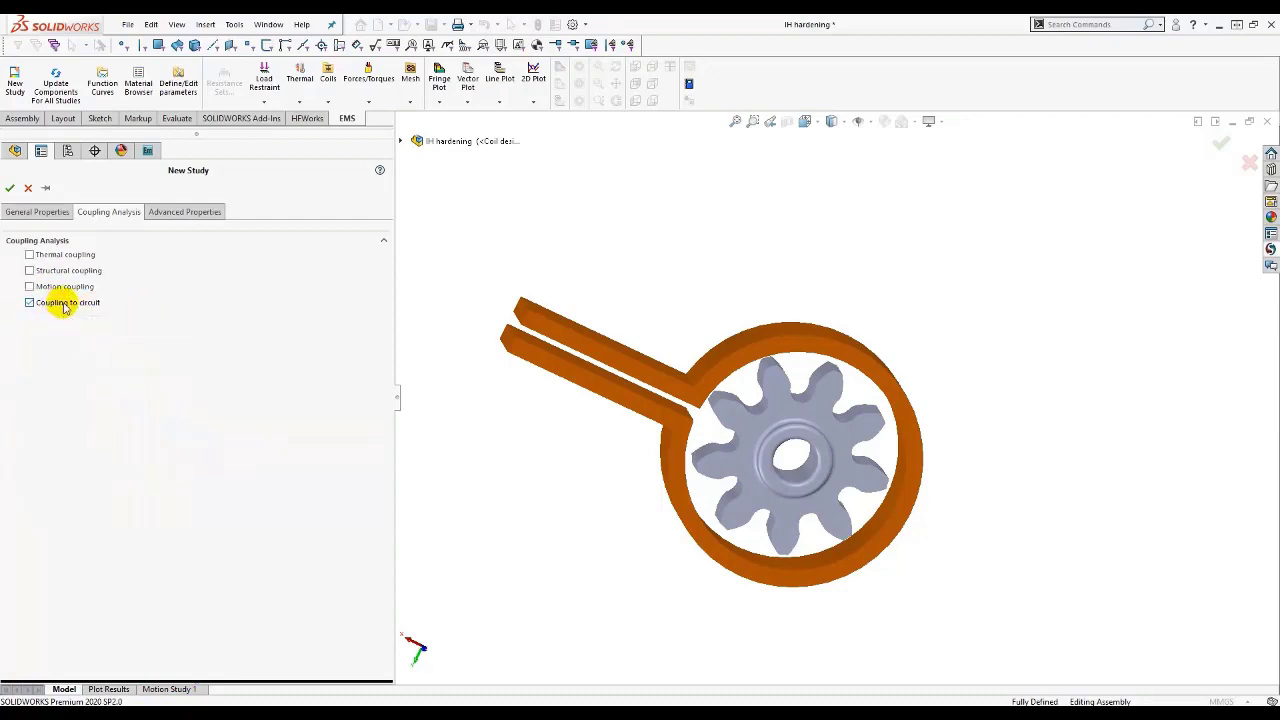
{"action": "left_click", "coordinate": [28, 189]}
Activate the Coil design 3 configuration of the IH hardening assembly and view its coil around the gear.
{"action": "middle_click_drag", "start_coordinate": [620, 306], "coordinate": [614, 272]}
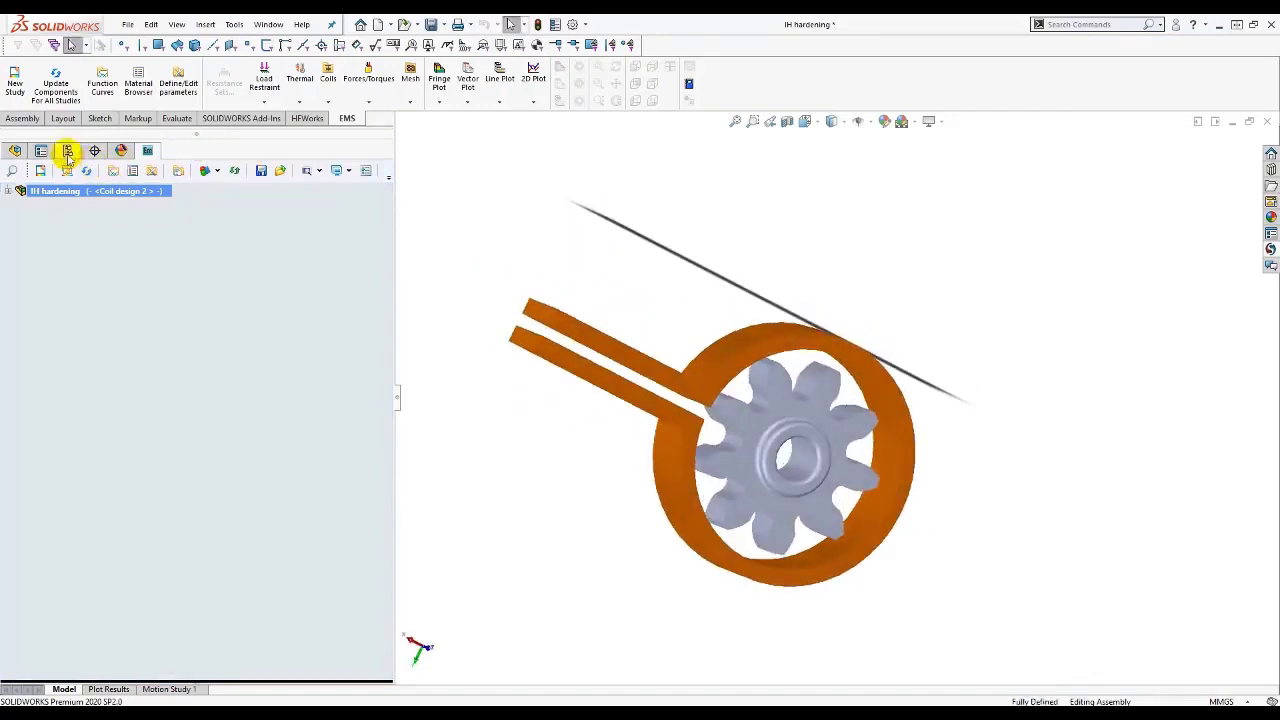
{"action": "left_click", "coordinate": [68, 151]}
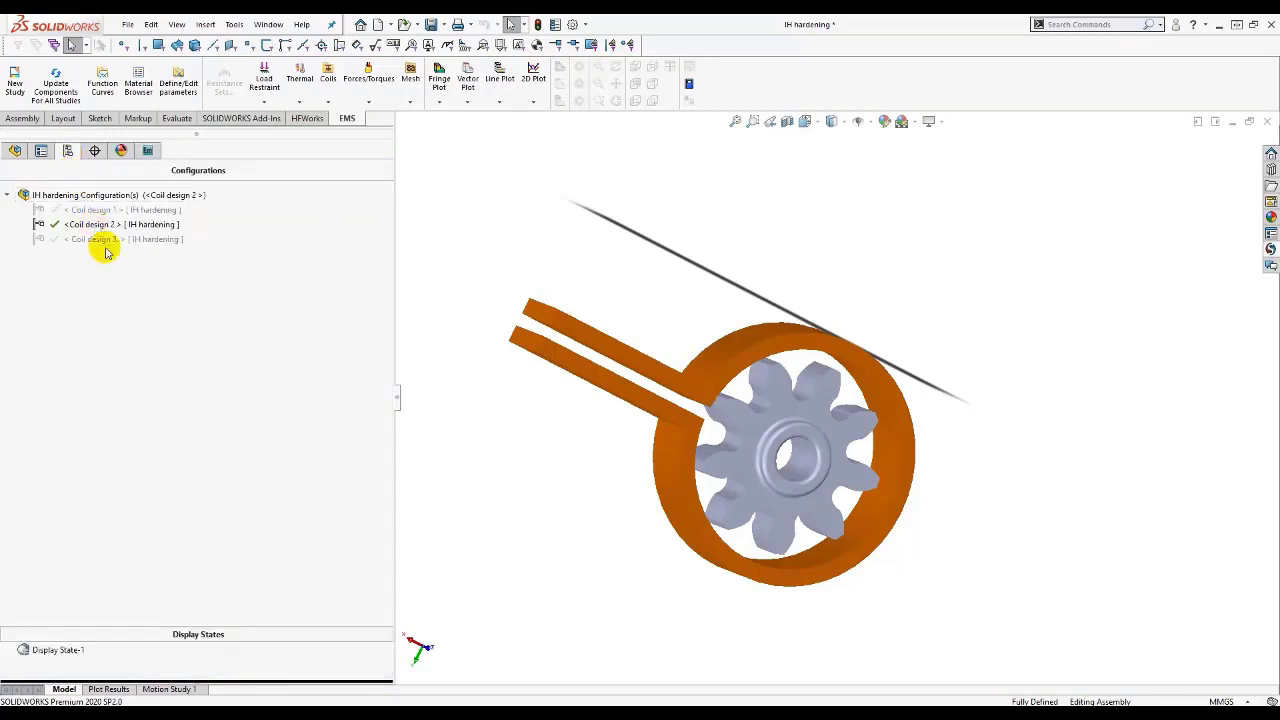
{"action": "middle_click_drag", "start_coordinate": [611, 320], "coordinate": [549, 324]}
{"action": "key", "text": "Escape"}
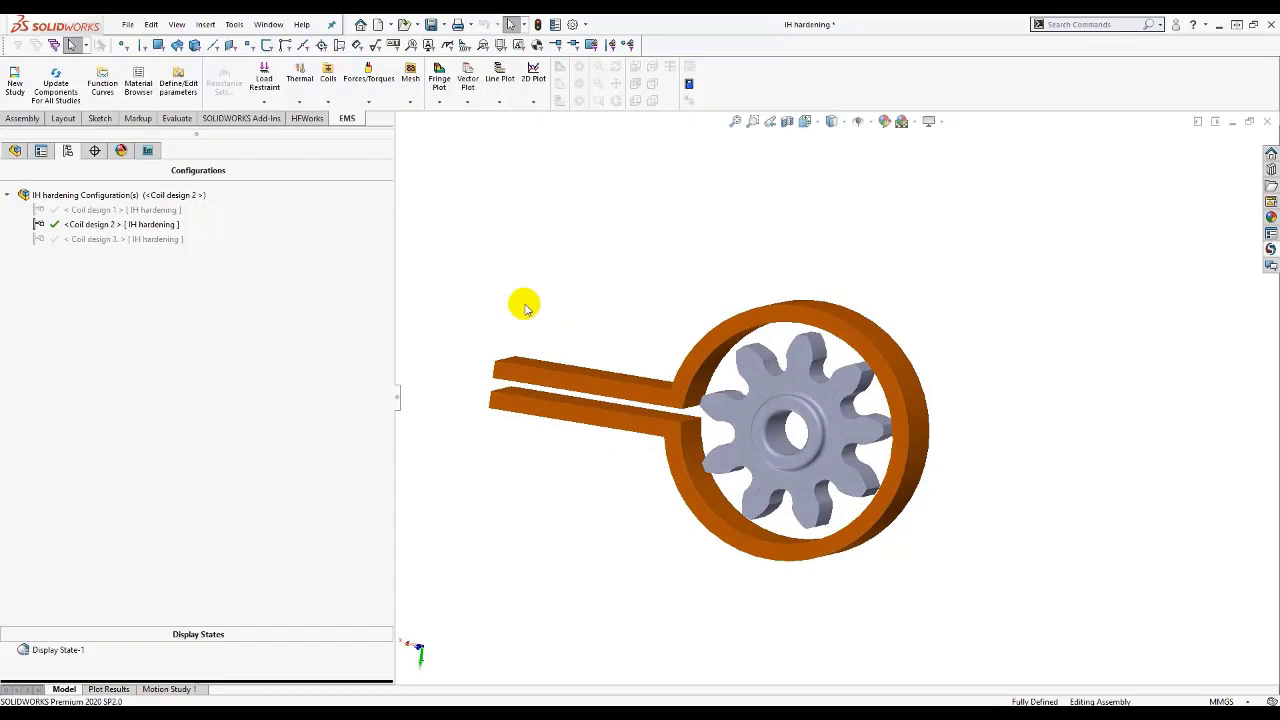
{"action": "right_click", "coordinate": [120, 245]}
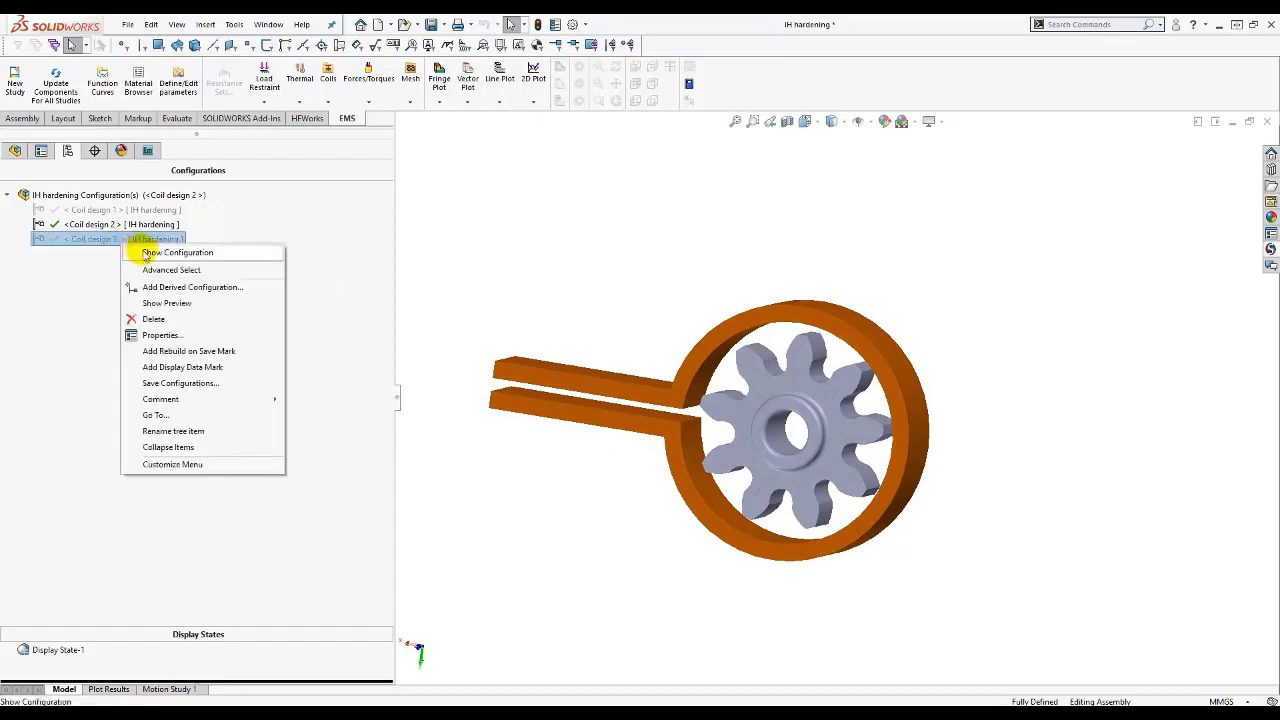
{"action": "left_click", "coordinate": [145, 254]}
{"action": "middle_click_drag", "start_coordinate": [645, 330], "coordinate": [671, 220]}
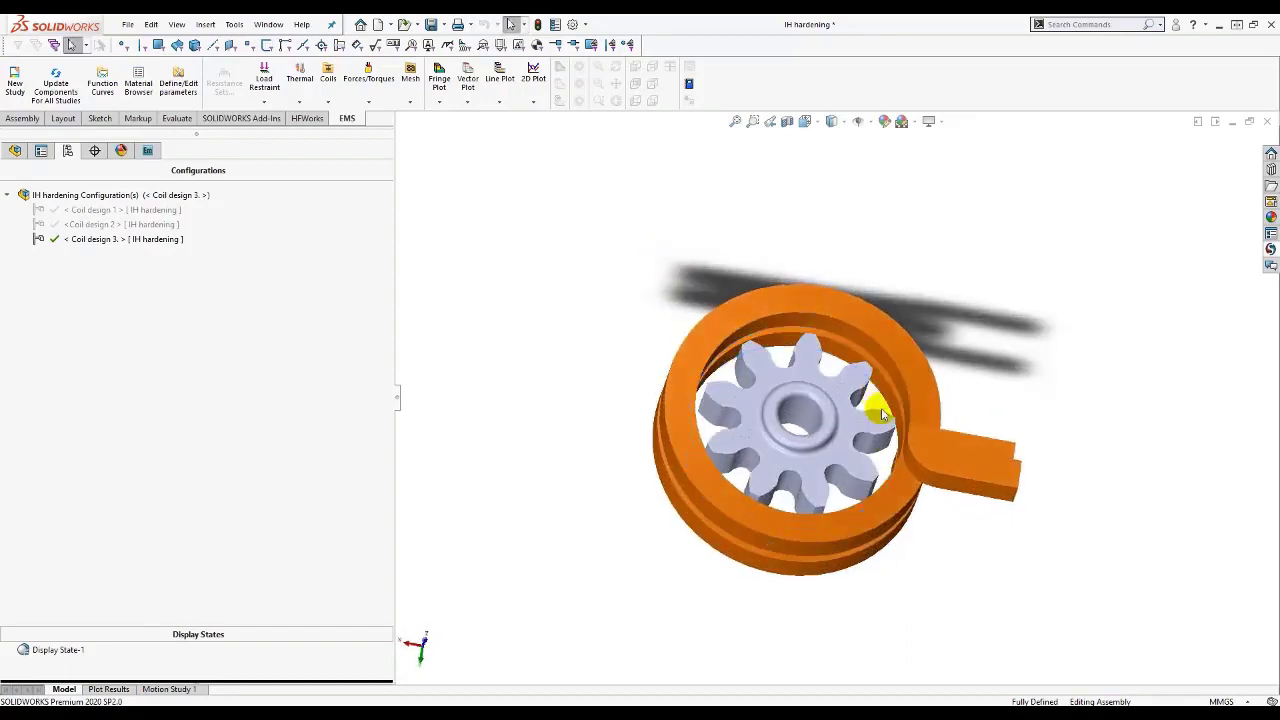
{"action": "middle_click_drag", "start_coordinate": [882, 413], "coordinate": [880, 434]}
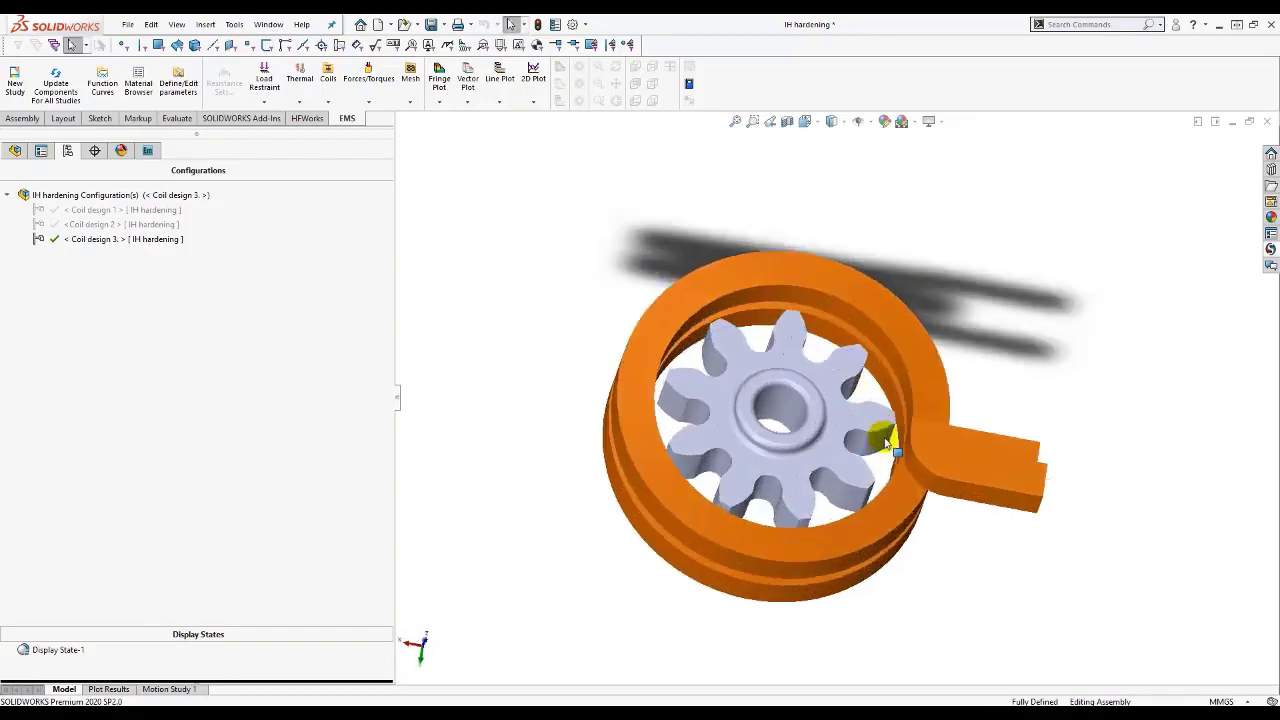
Activate the Coil design 1 configuration of the IH hardening assembly and view its ring coil around the gear.
{"action": "right_click", "coordinate": [136, 214]}
{"action": "left_click", "coordinate": [192, 221]}
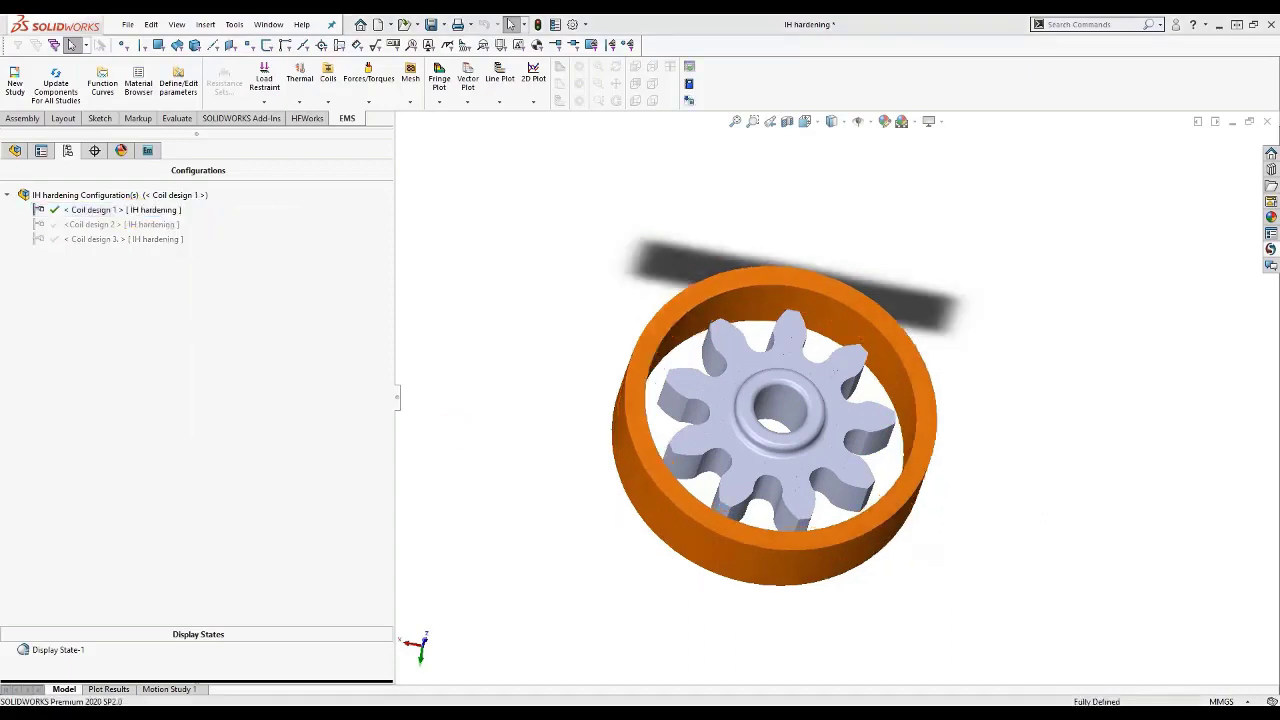
{"action": "middle_click_drag", "start_coordinate": [882, 365], "coordinate": [869, 426]}
Examine the assembly's list of EMS studies and the material, input, mesh and result folders of the 30 kHz study.
{"action": "left_click", "coordinate": [145, 150]}
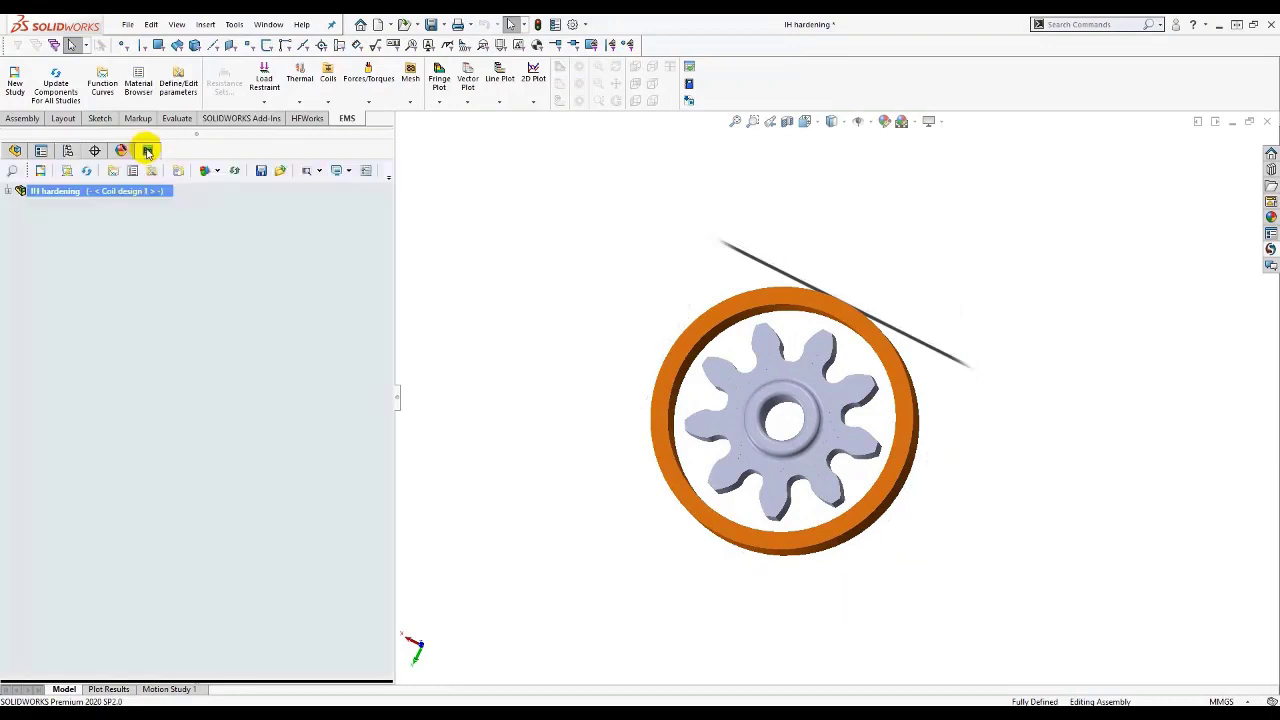
{"action": "right_click", "coordinate": [135, 190]}
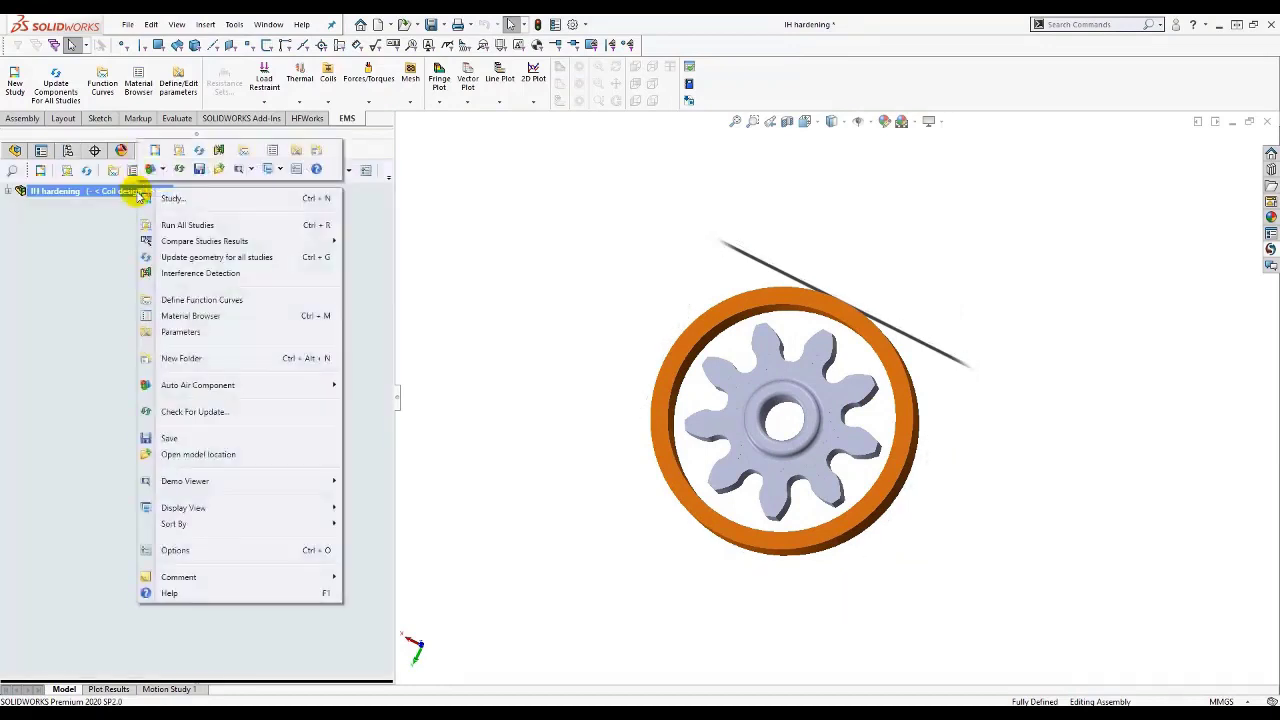
{"action": "left_click", "coordinate": [7, 193]}
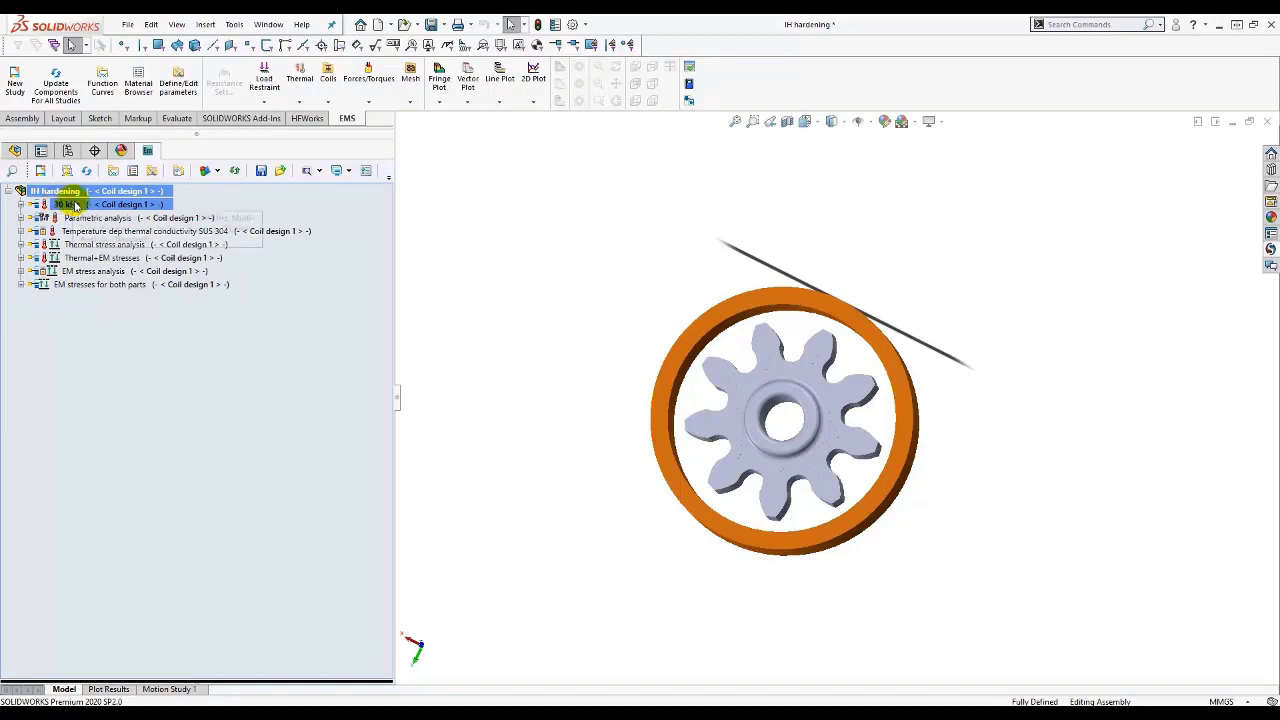
{"action": "left_click", "coordinate": [21, 204]}
{"action": "left_click", "coordinate": [76, 205]}
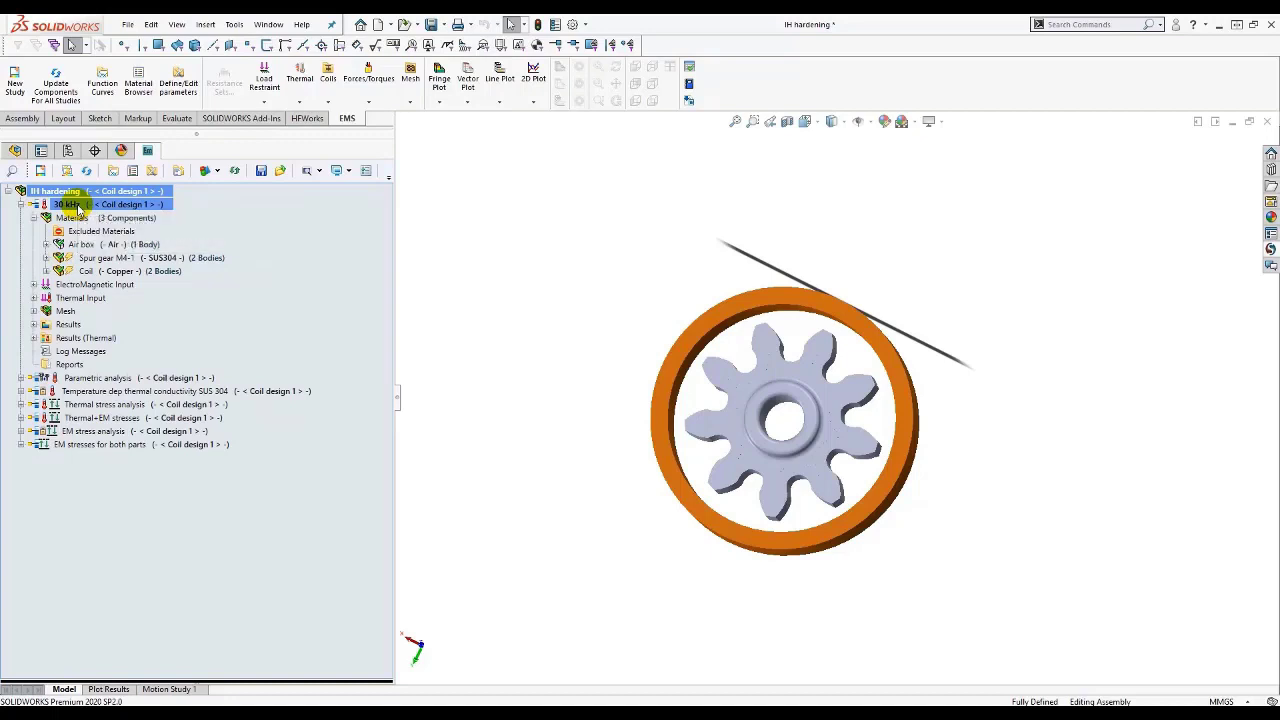
{"action": "left_click", "coordinate": [33, 217]}
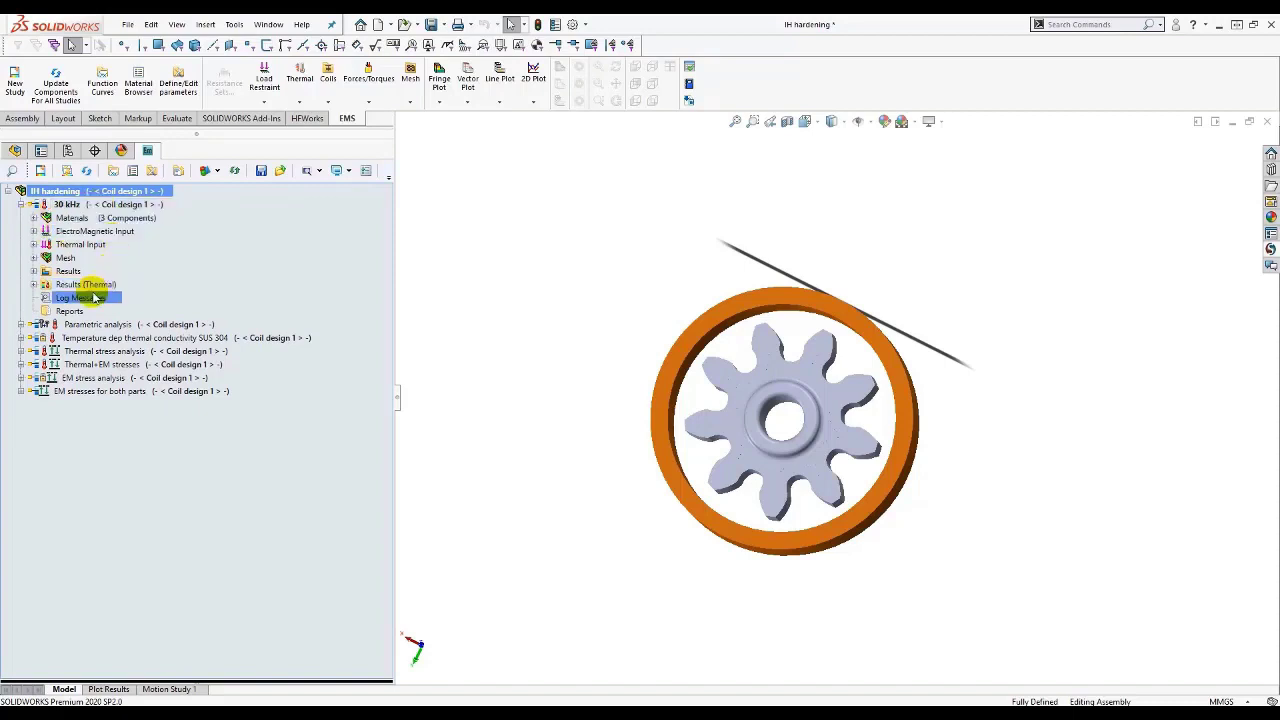
{"action": "left_click", "coordinate": [68, 231]}
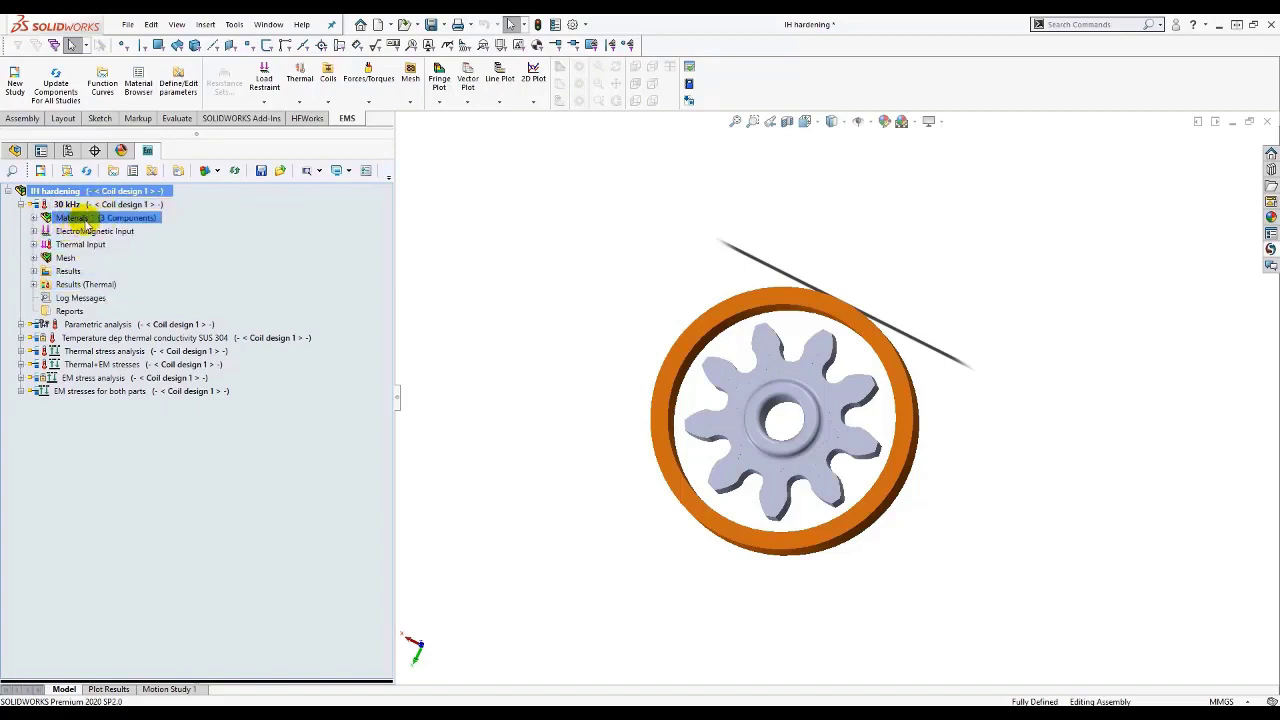
{"action": "left_click", "coordinate": [96, 244]}
{"action": "left_click", "coordinate": [95, 284]}
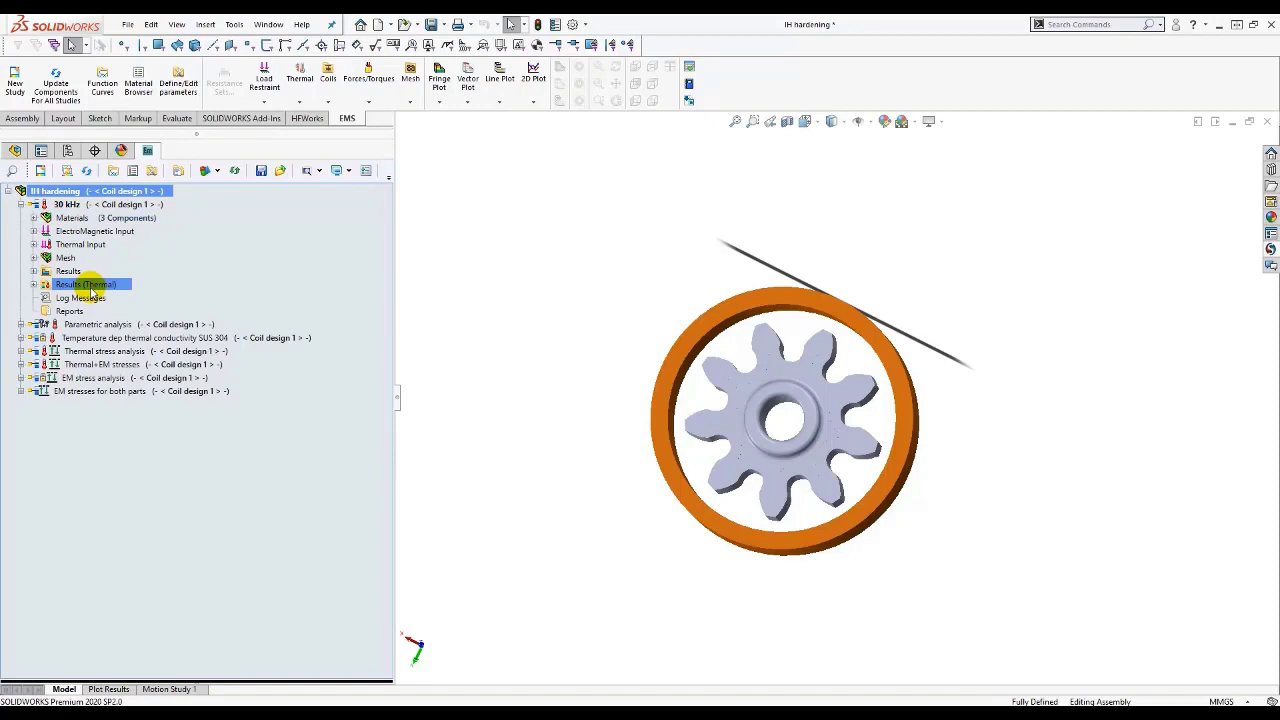
Examine the materials assigned to the air box, spur gear and coil in the 30 kHz study.
{"action": "left_click", "coordinate": [33, 217]}
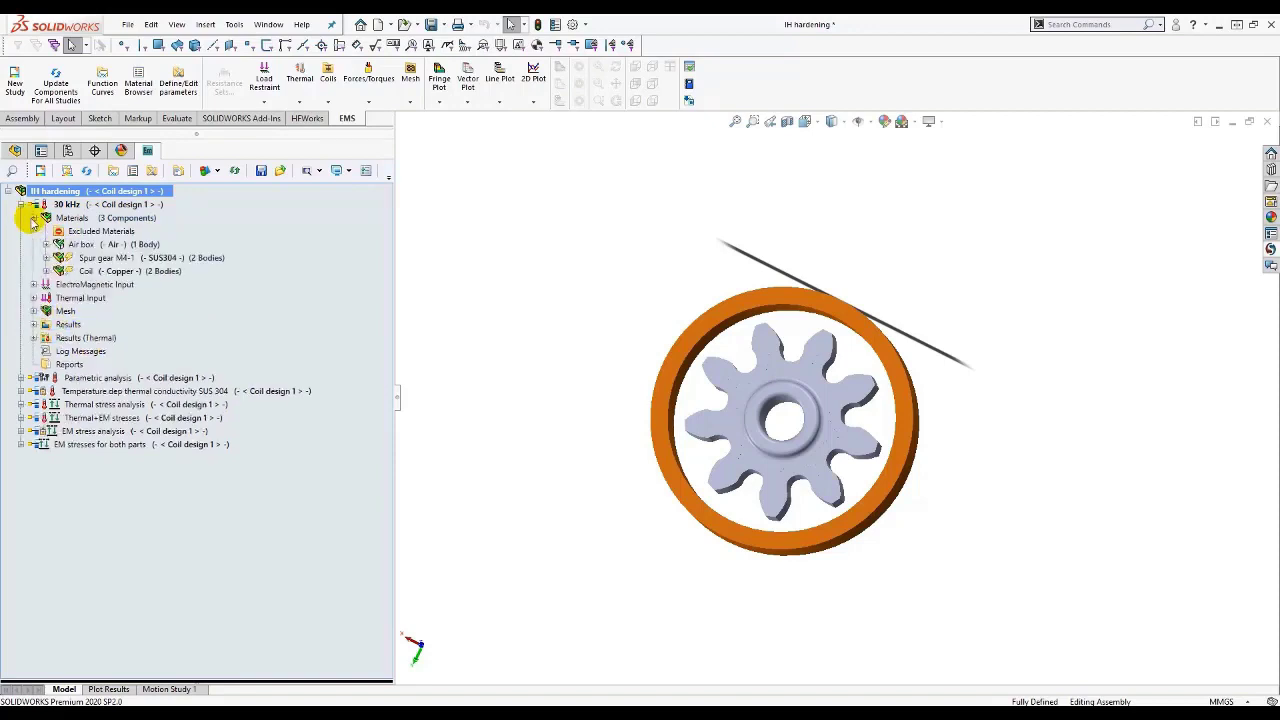
{"action": "left_click", "coordinate": [80, 244]}
{"action": "left_click", "coordinate": [86, 258]}
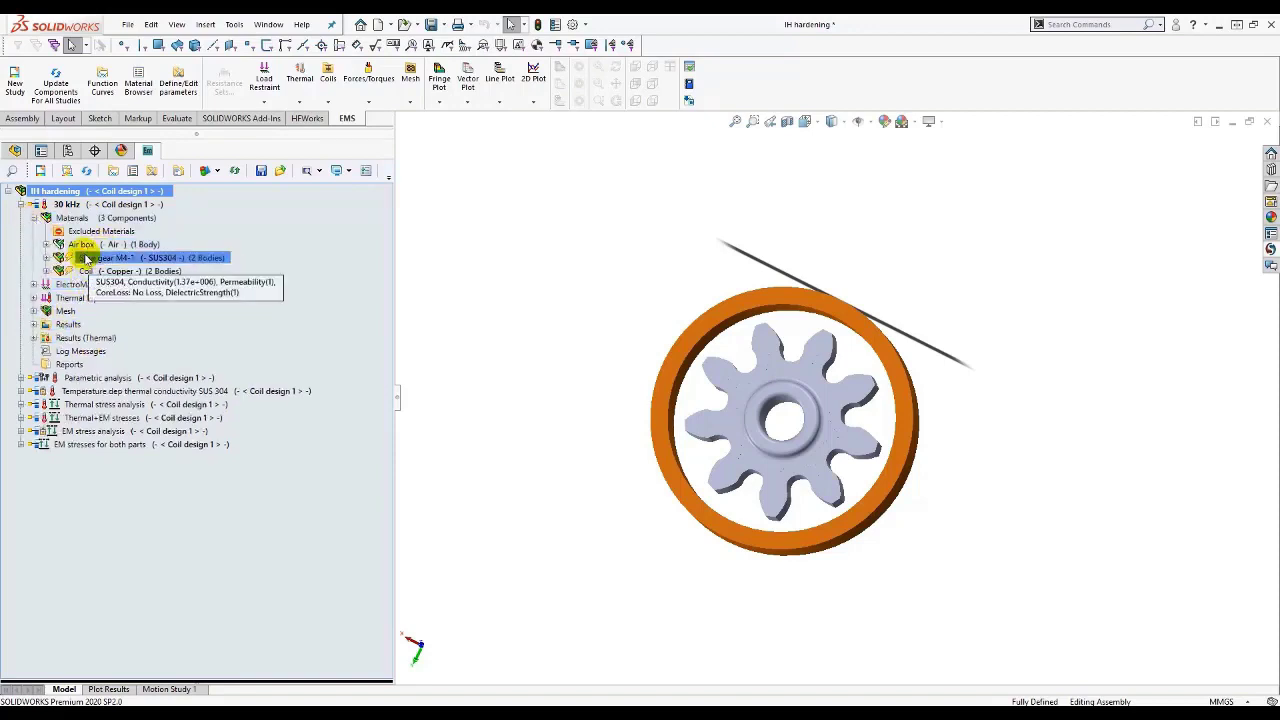
{"action": "left_click", "coordinate": [88, 258], "text": "shift"}
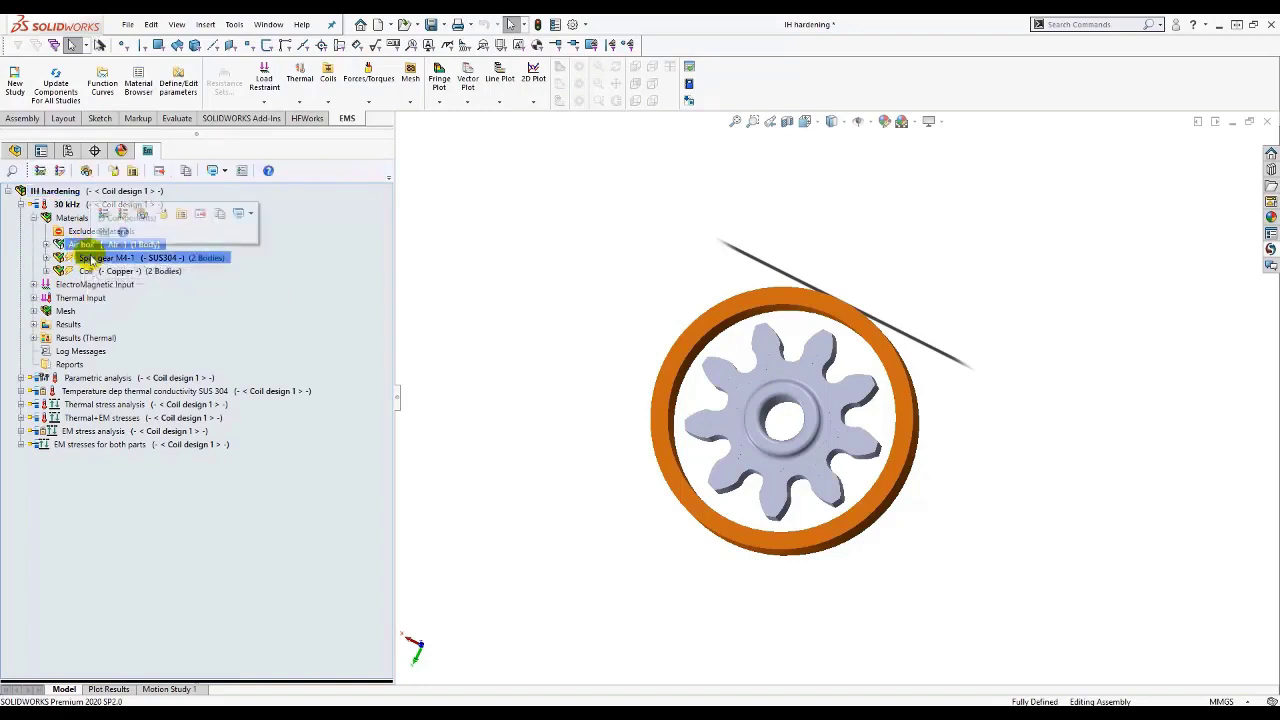
Browse the material library for the air box, checking the Biological materials folder and the new library's options, and close it without applying a material.
{"action": "left_click", "coordinate": [84, 246]}
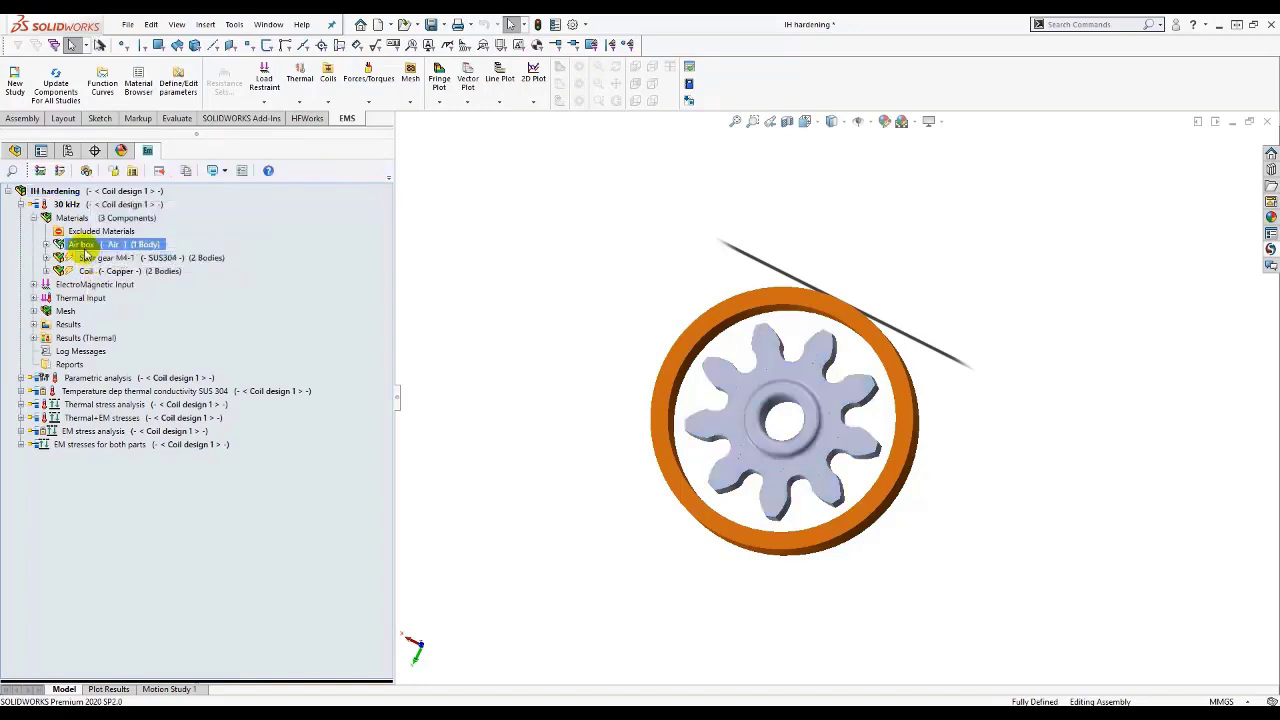
{"action": "left_click", "coordinate": [88, 258], "text": "shift"}
{"action": "right_click", "coordinate": [92, 258]}
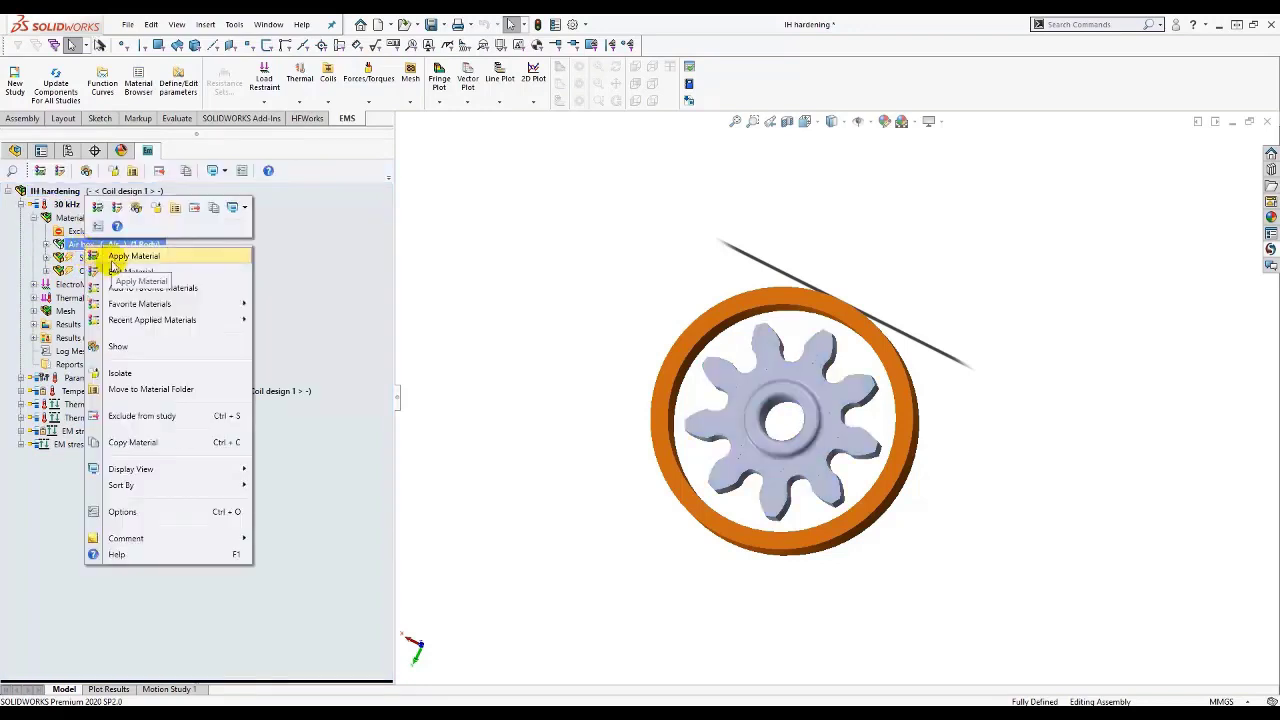
{"action": "left_click", "coordinate": [113, 256]}
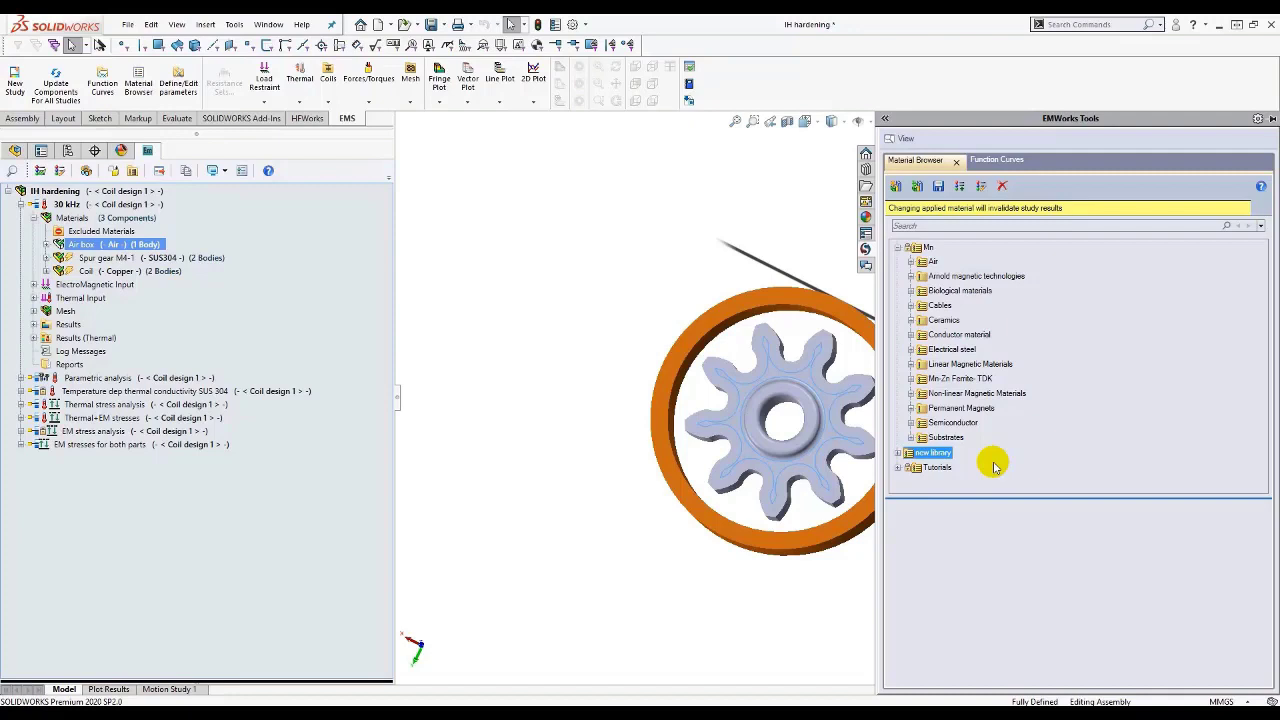
{"action": "left_click", "coordinate": [911, 290]}
{"action": "scroll", "coordinate": [910, 287], "scroll_direction": "up", "scroll_amount": 3}
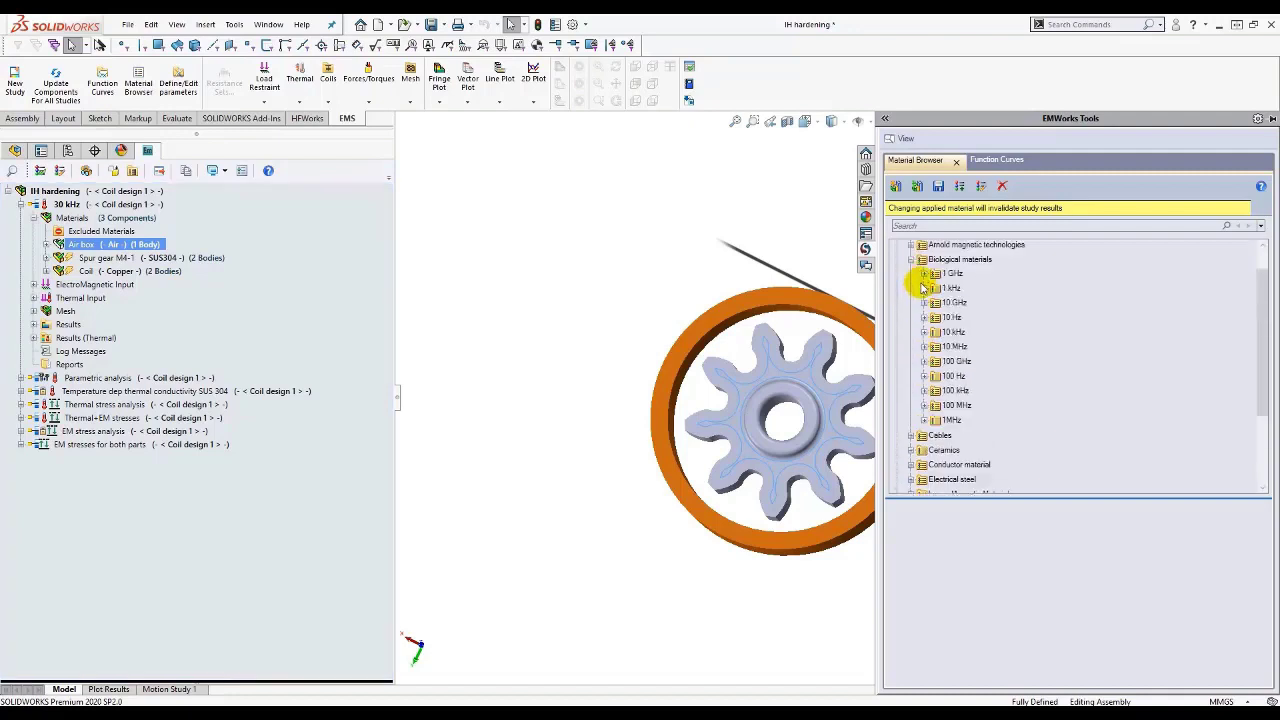
{"action": "left_click", "coordinate": [911, 290]}
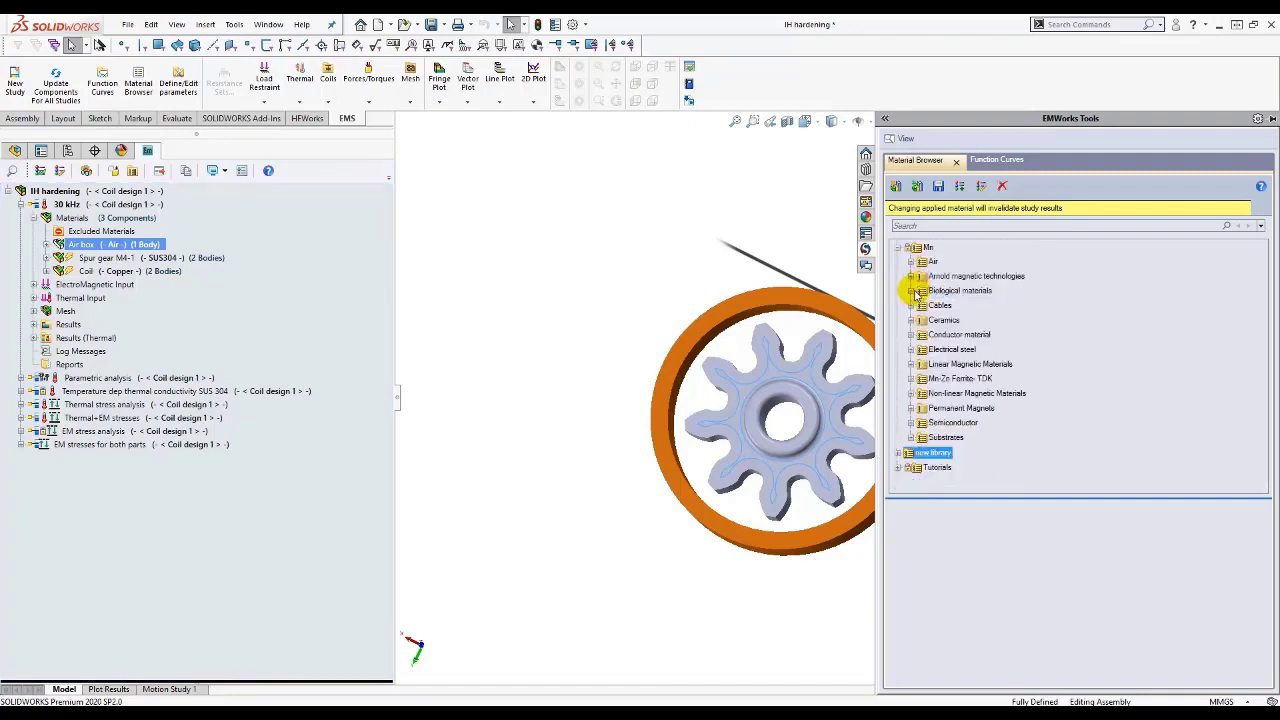
{"action": "right_click", "coordinate": [939, 455]}
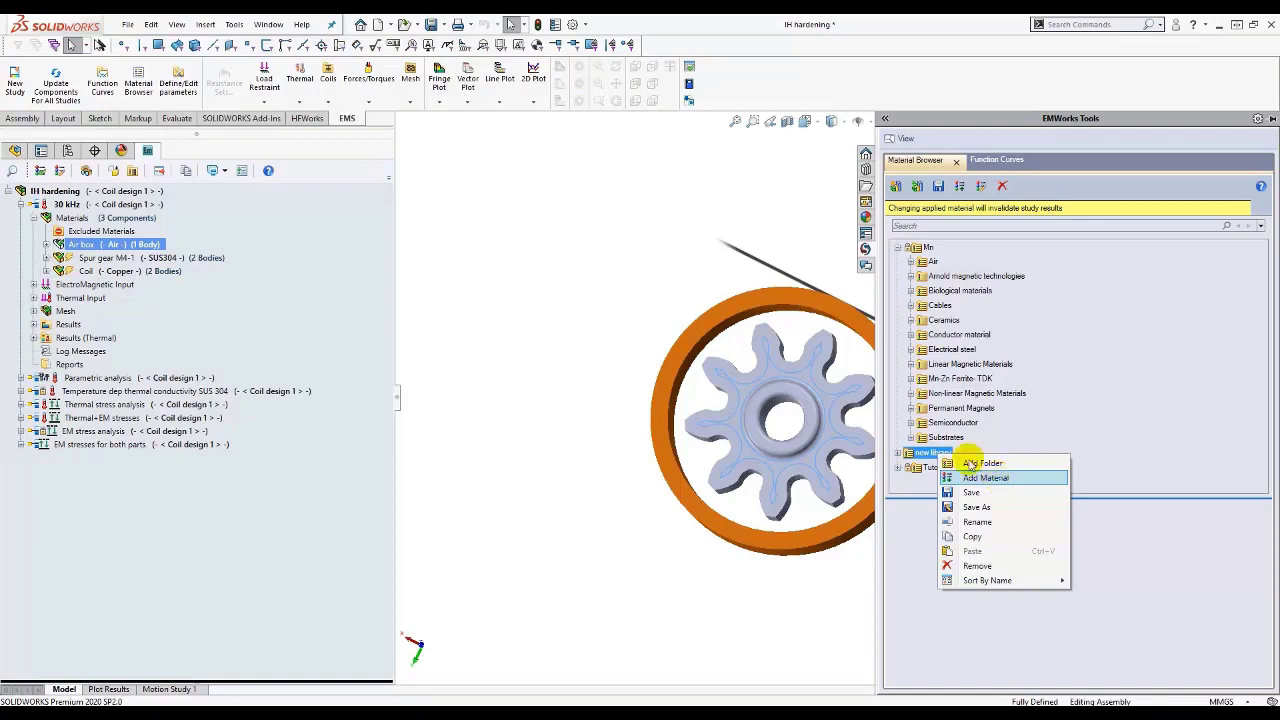
{"action": "left_click", "coordinate": [622, 291]}
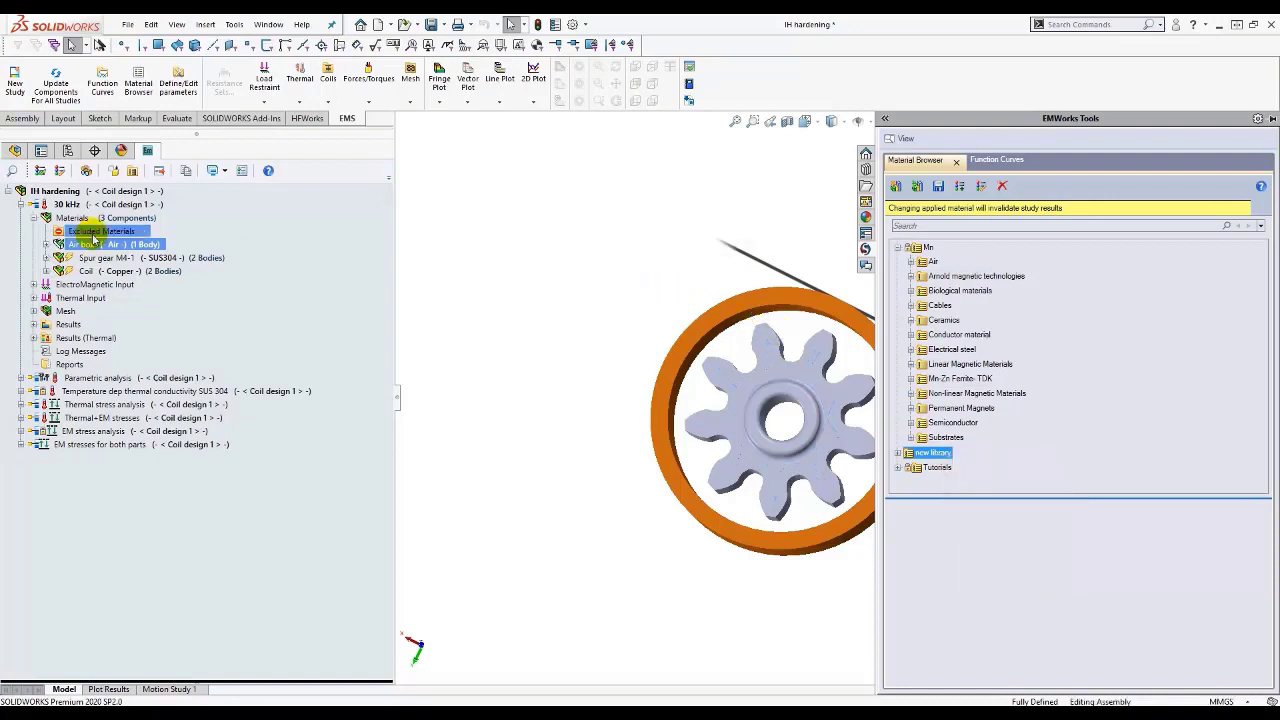
{"action": "left_click", "coordinate": [37, 223]}
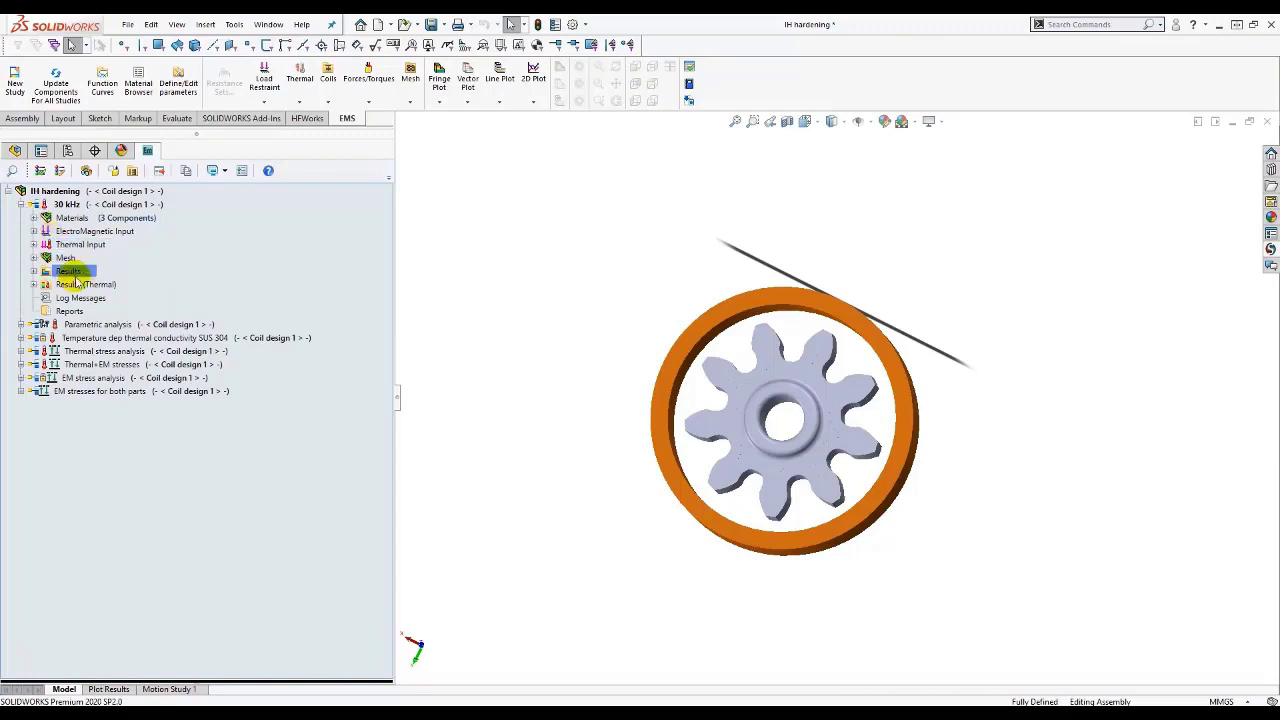
Examine the 30 kHz study's solid coil definition under the electromagnetic inputs and its convection properties under the thermal inputs.
{"action": "left_click", "coordinate": [34, 244]}
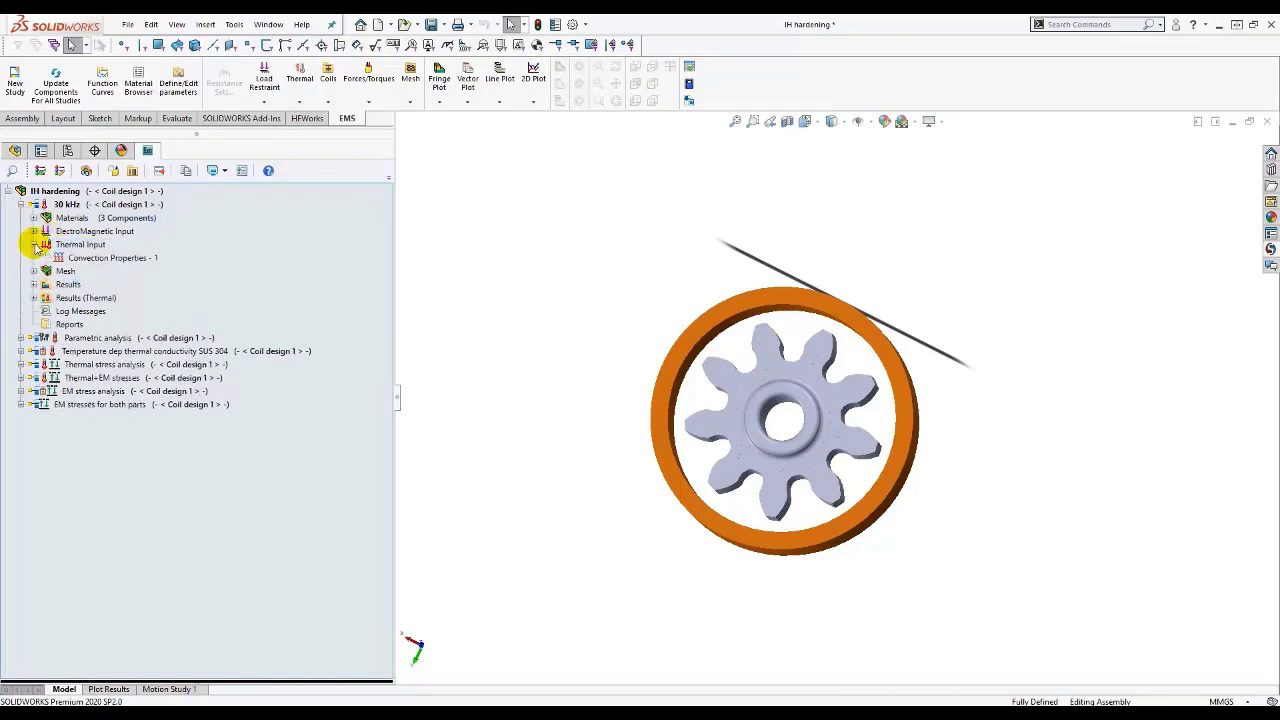
{"action": "left_click", "coordinate": [34, 231]}
{"action": "left_click", "coordinate": [46, 258]}
{"action": "left_click", "coordinate": [80, 271]}
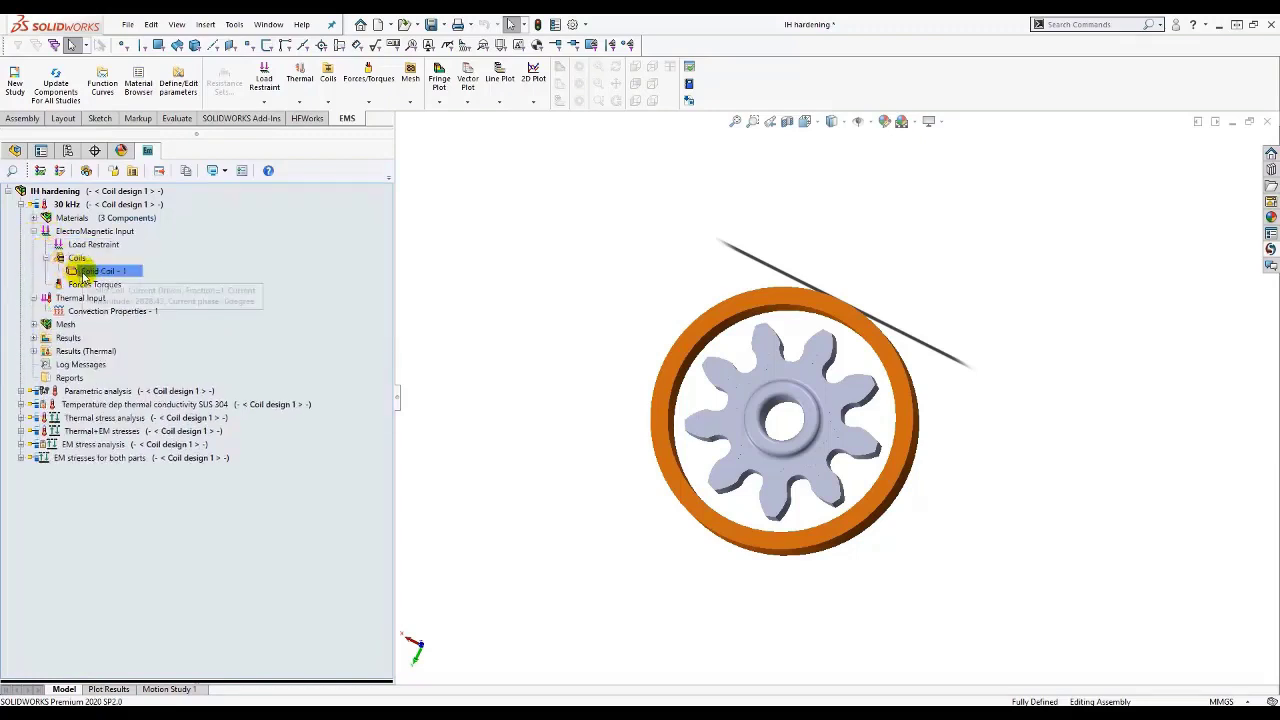
{"action": "mouse_move", "coordinate": [88, 275]}
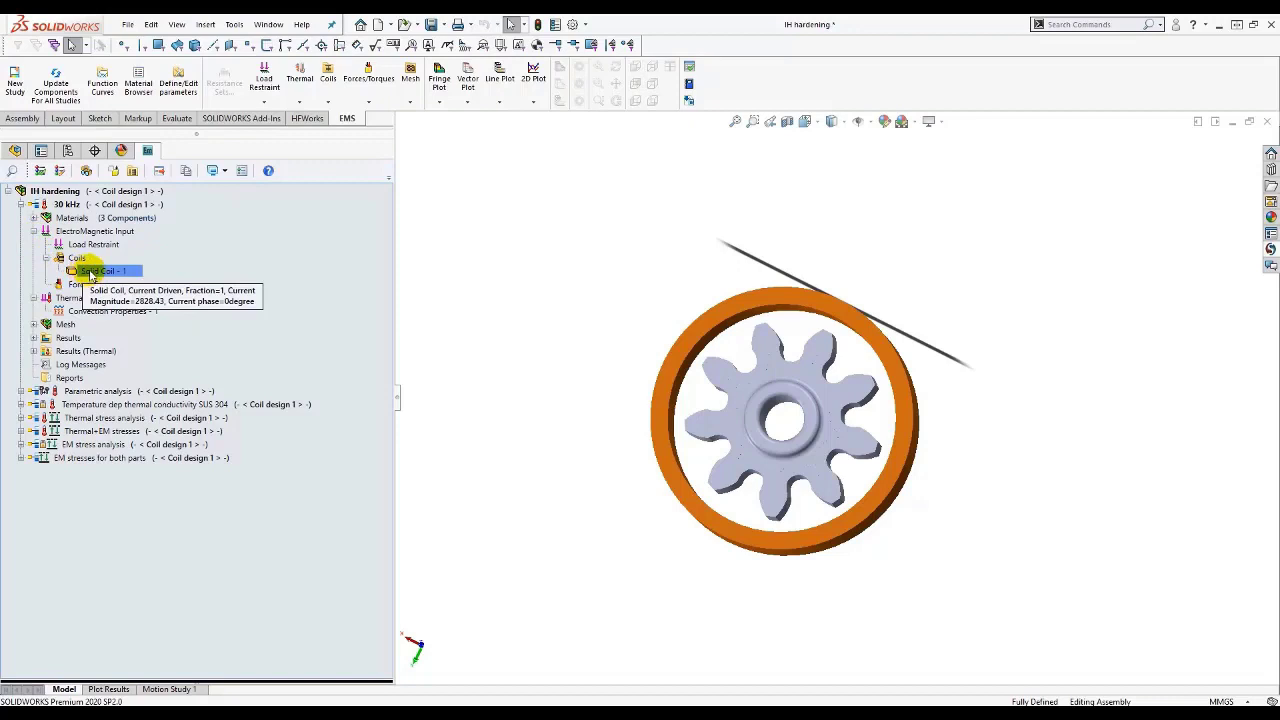
{"action": "left_click", "coordinate": [64, 298]}
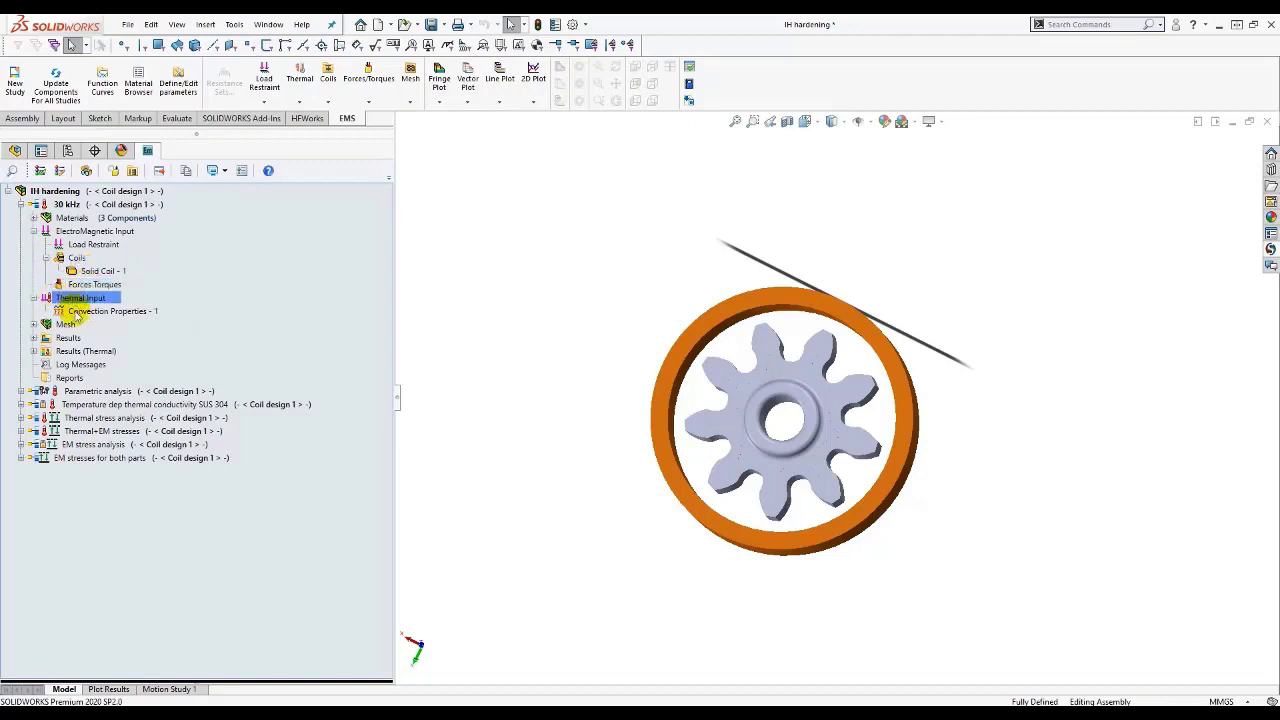
{"action": "left_click", "coordinate": [76, 313]}
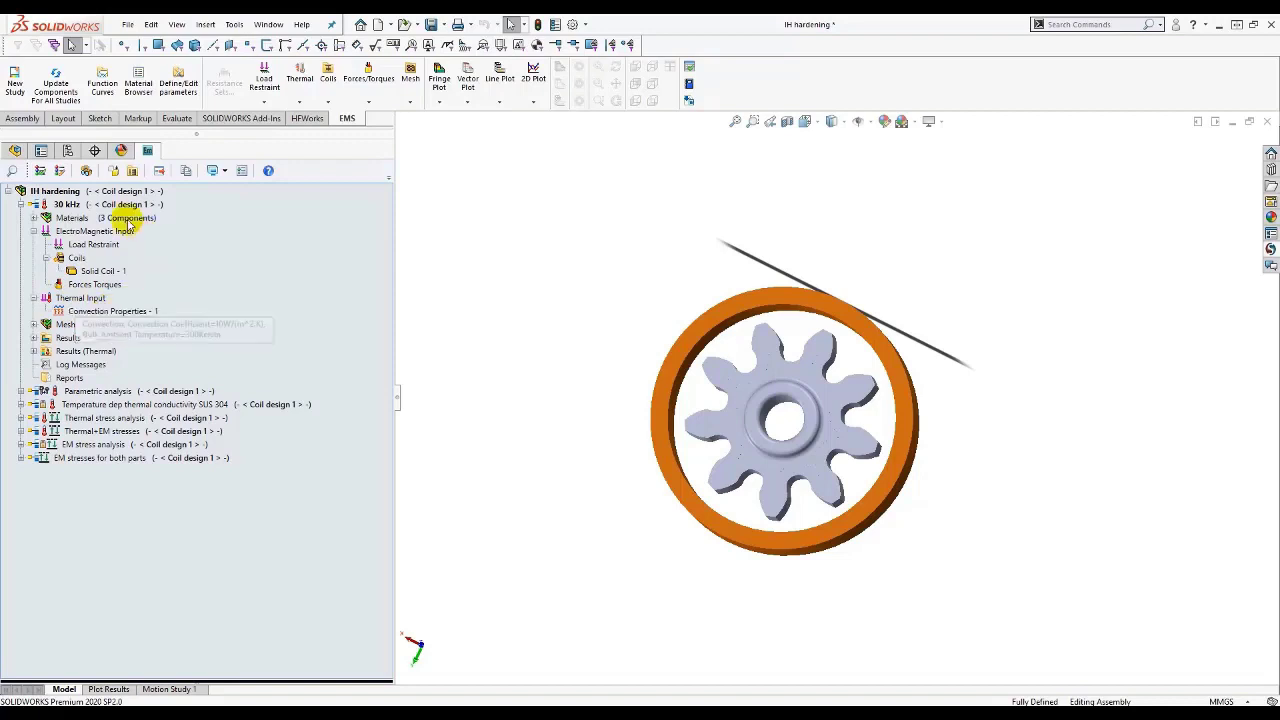
{"action": "left_click", "coordinate": [33, 231]}
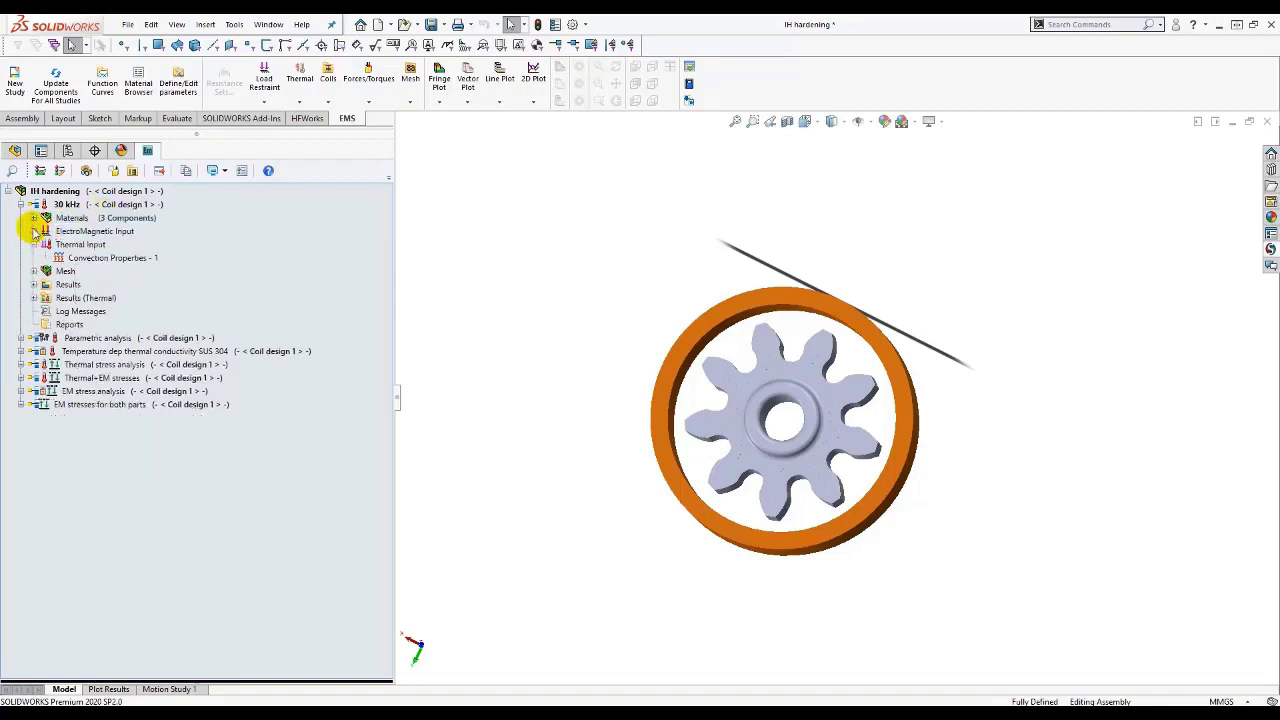
{"action": "left_click", "coordinate": [33, 244]}
Examine the 30 kHz study's mesh controls and display the mesh on the gear and coil.
{"action": "left_click", "coordinate": [33, 257]}
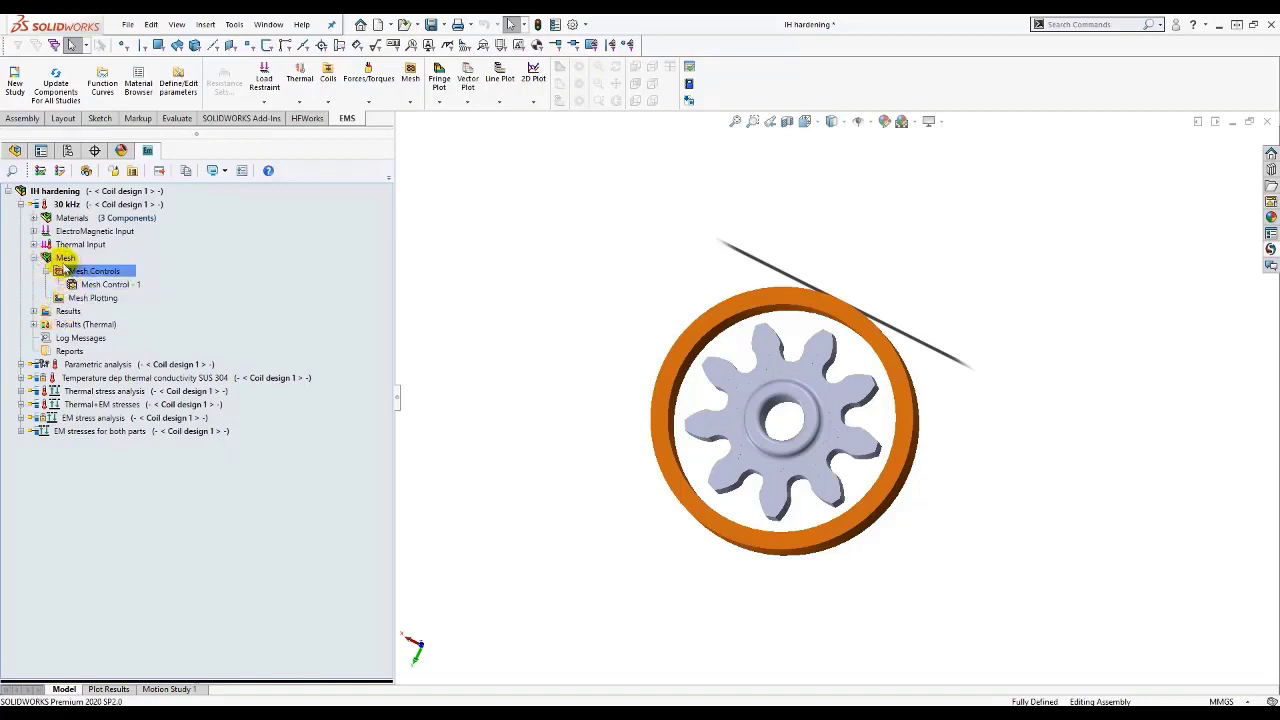
{"action": "right_click", "coordinate": [62, 260]}
{"action": "left_click", "coordinate": [405, 258]}
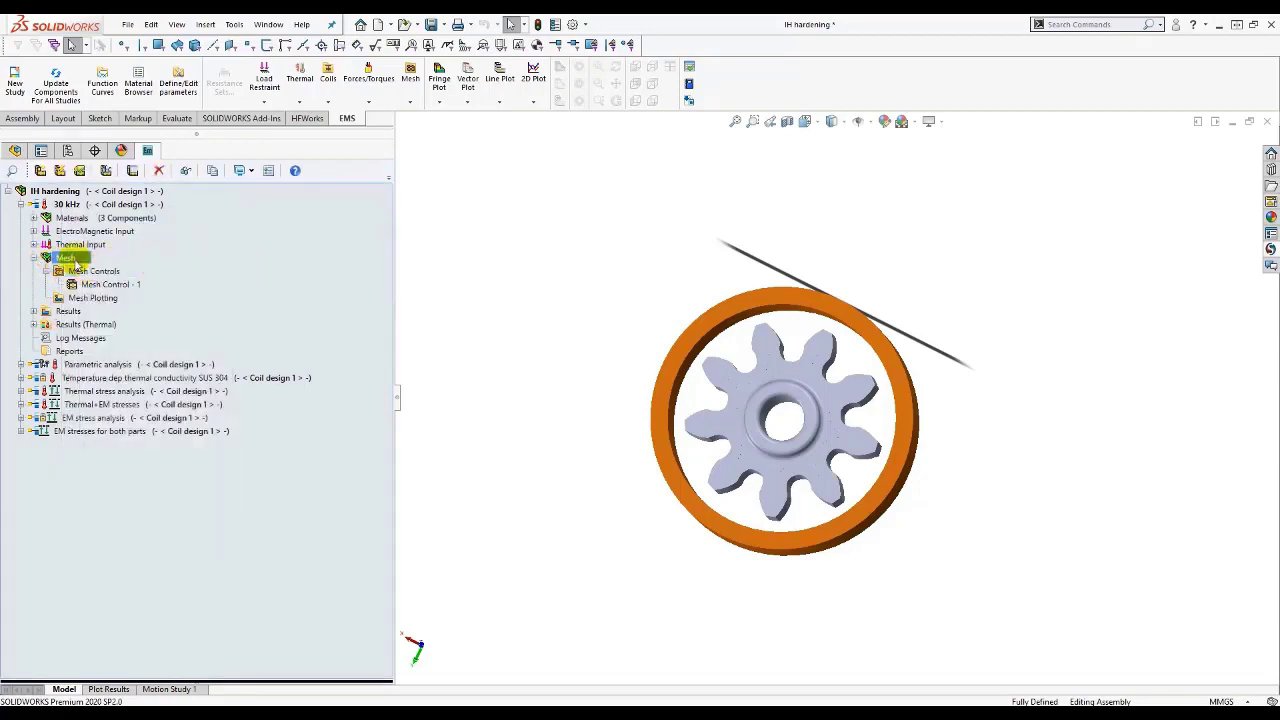
{"action": "right_click", "coordinate": [75, 264]}
{"action": "left_click", "coordinate": [106, 323]}
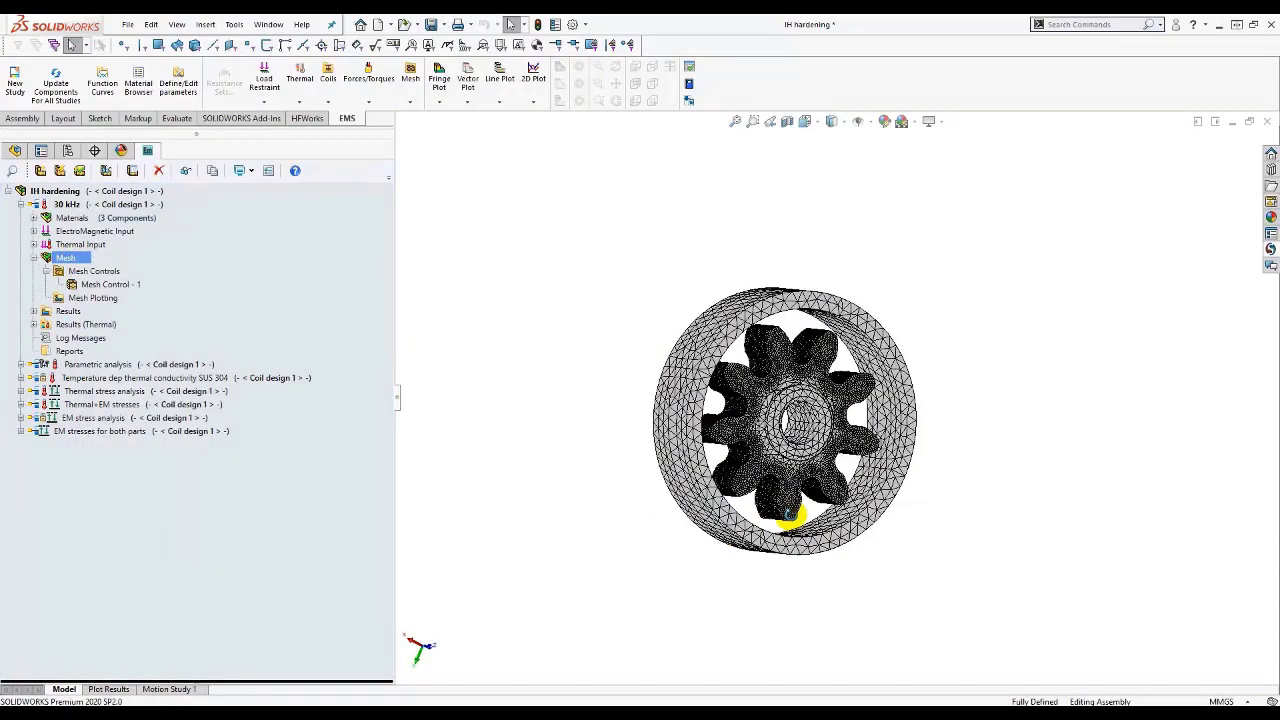
{"action": "middle_click_drag", "start_coordinate": [790, 515], "coordinate": [706, 514]}
Examine the electromagnetic and thermal result folders and the log messages entry of the 30 kHz study.
{"action": "left_click", "coordinate": [45, 312]}
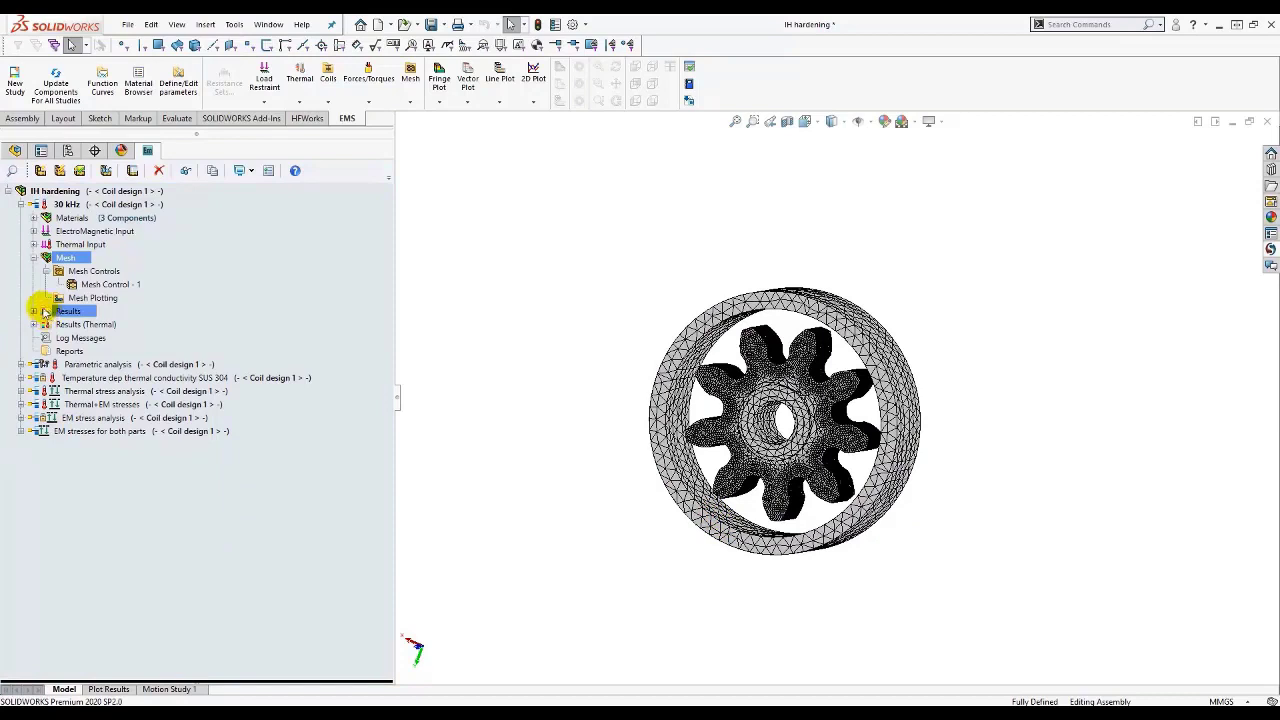
{"action": "right_click", "coordinate": [66, 205]}
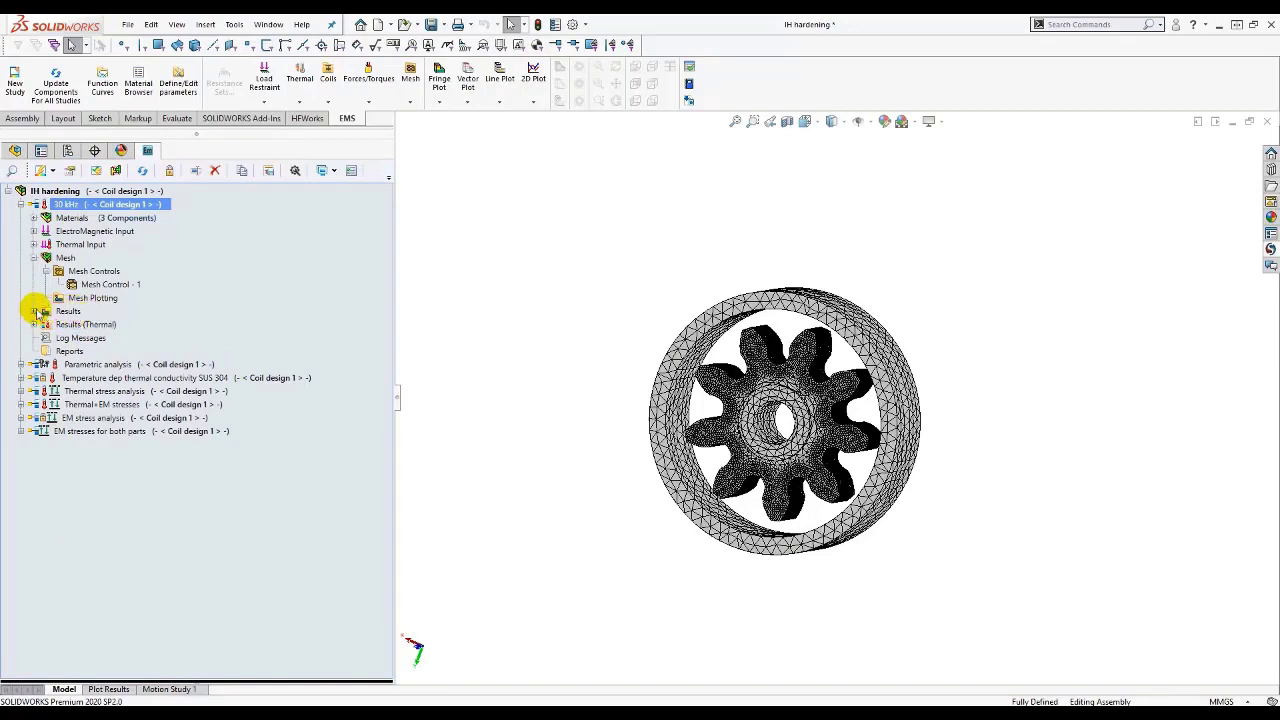
{"action": "left_click", "coordinate": [34, 312]}
{"action": "left_click", "coordinate": [34, 312]}
{"action": "left_click", "coordinate": [34, 325]}
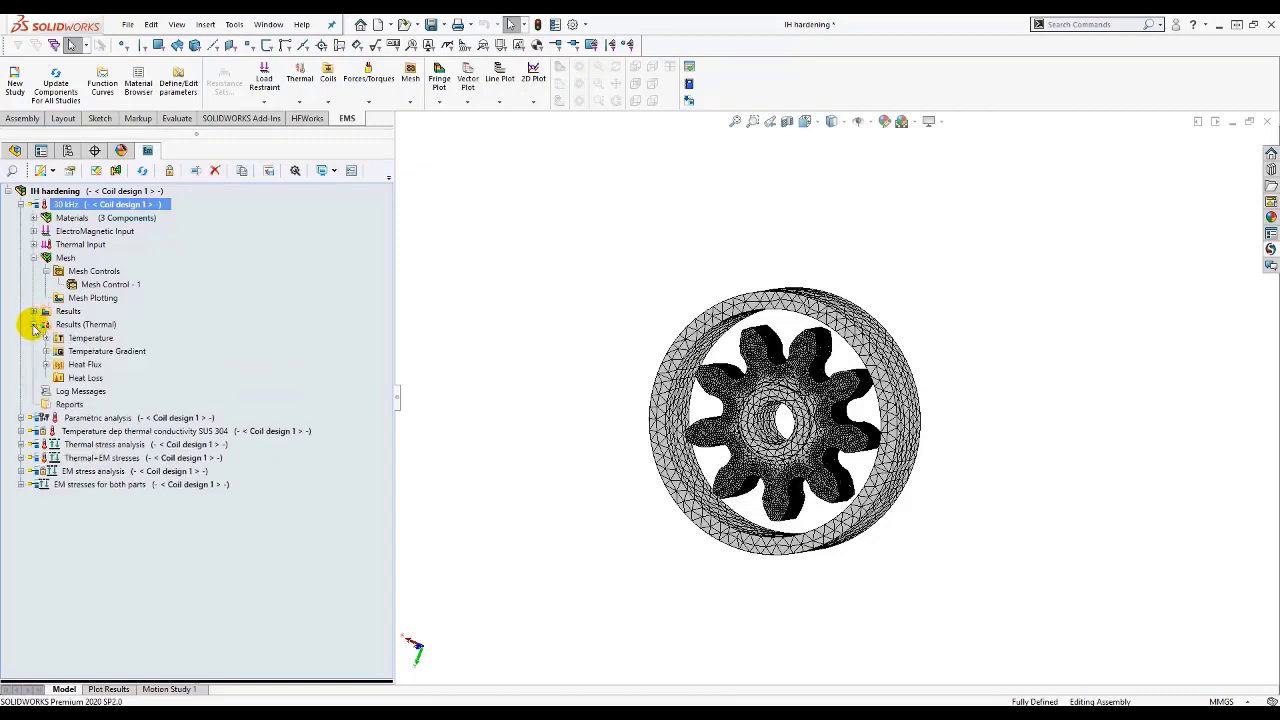
{"action": "left_click", "coordinate": [34, 325]}
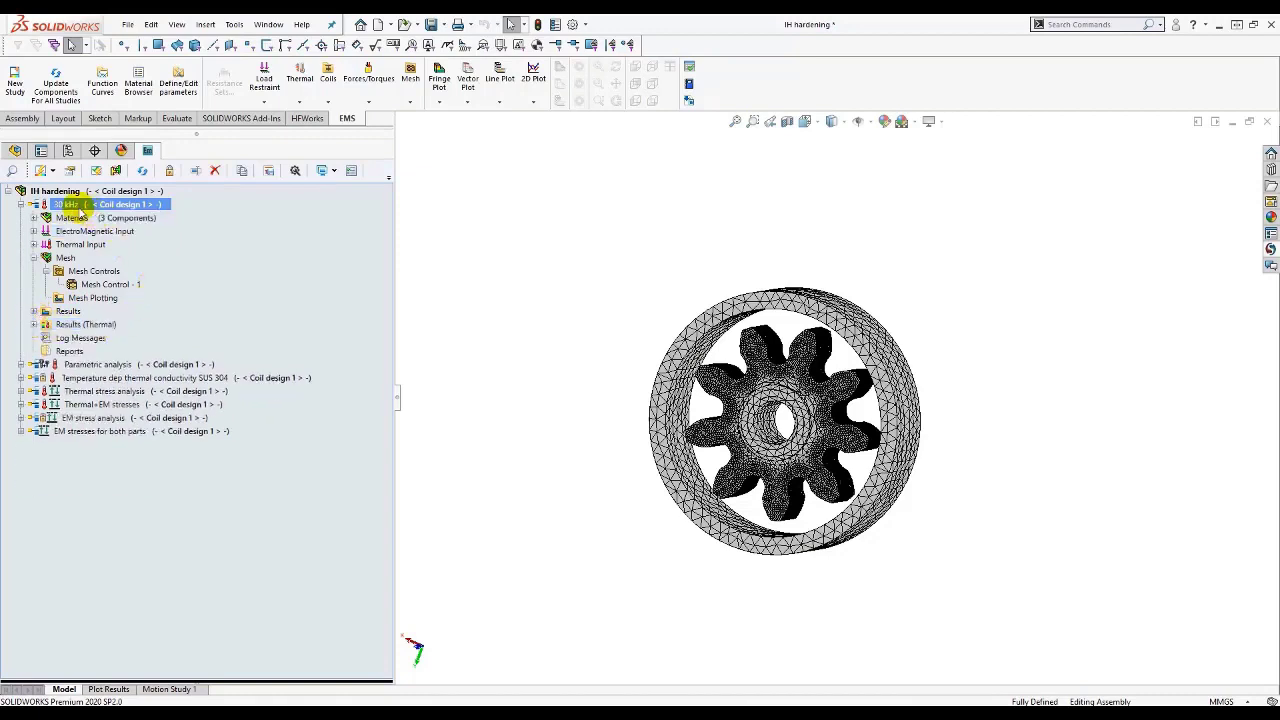
{"action": "left_click", "coordinate": [72, 326]}
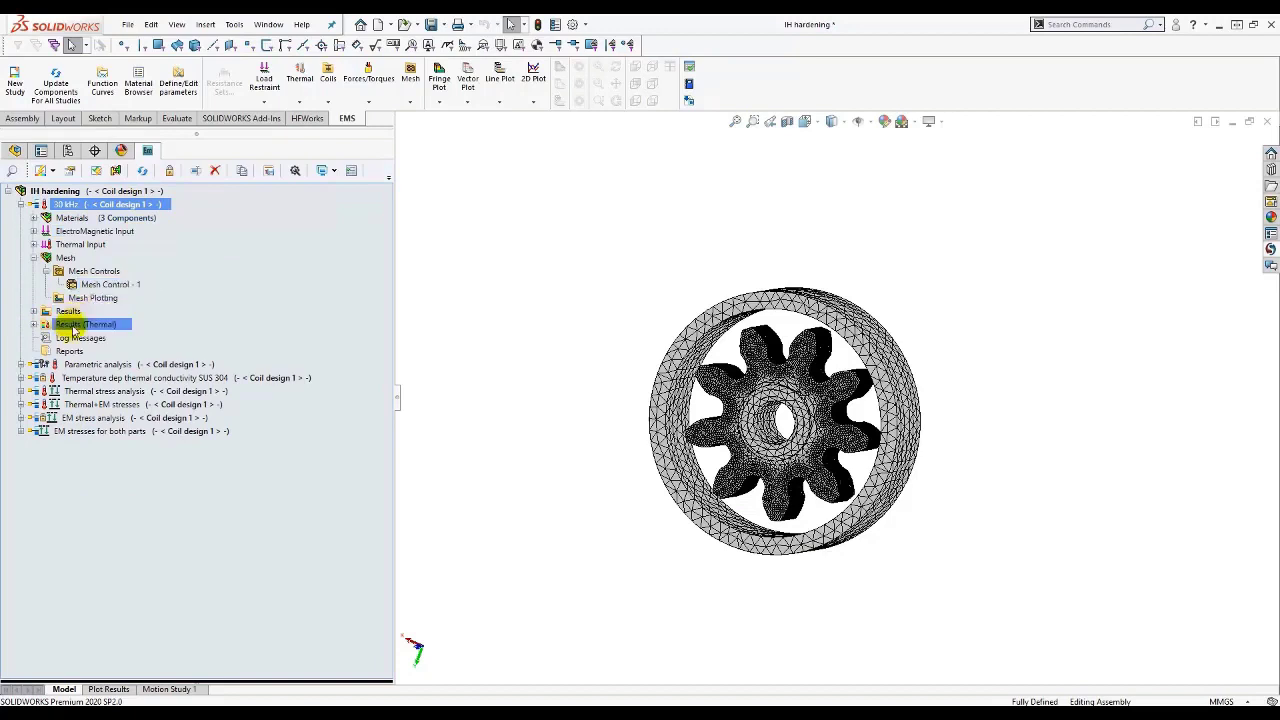
{"action": "left_click", "coordinate": [80, 338]}
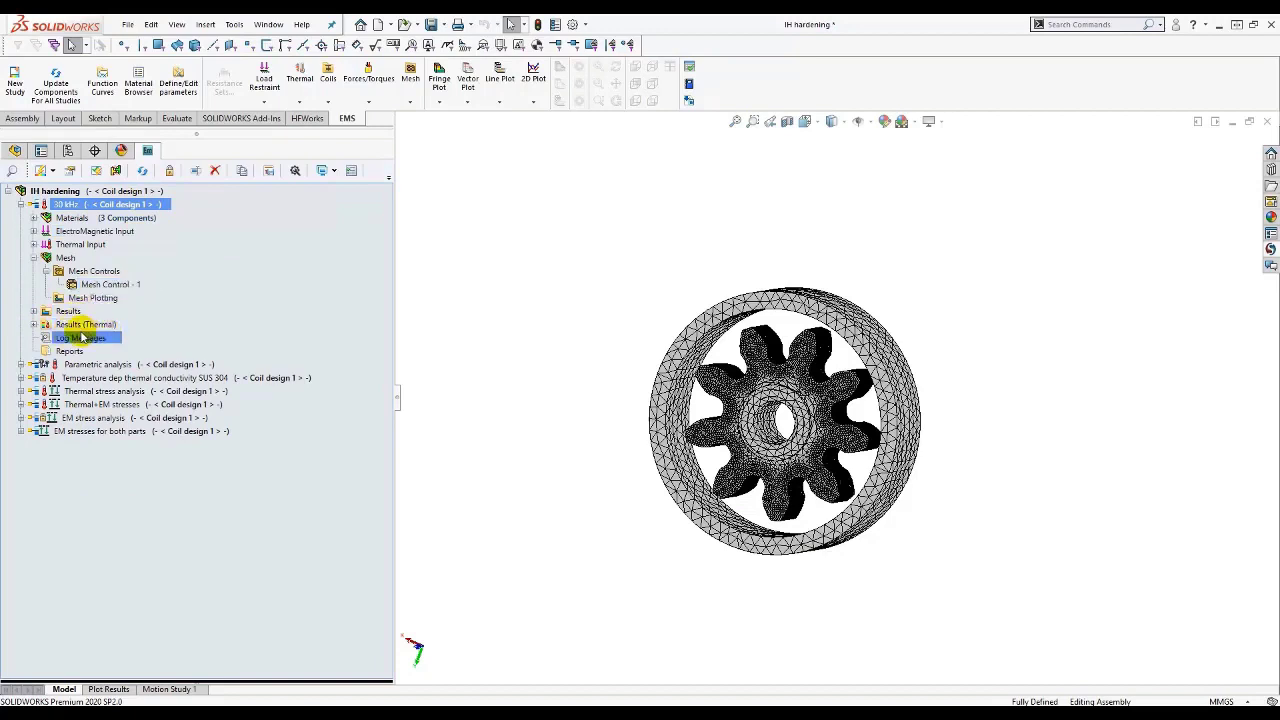